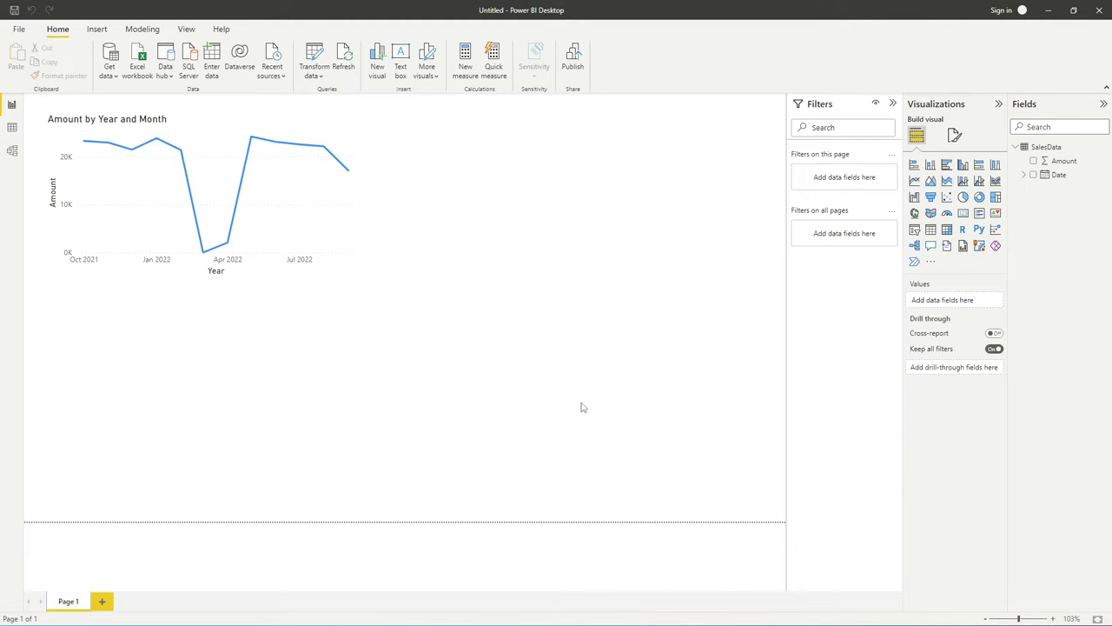
Step: Inspect the raw SalesData rows and its field list, then return to the report page
{"action": "left_click", "coordinate": [12, 128]}
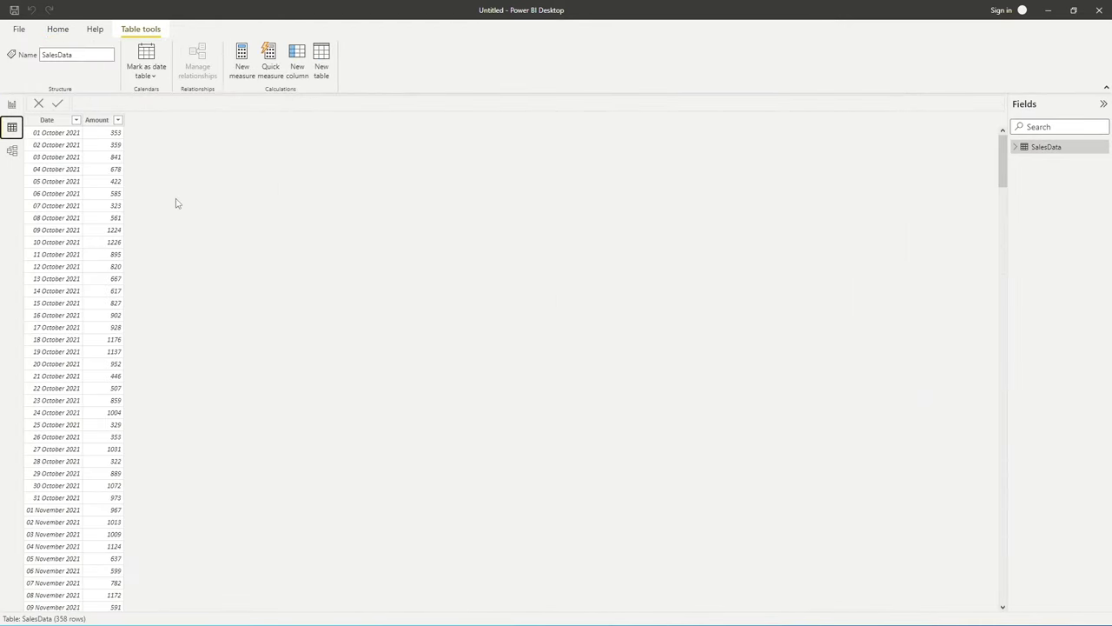
{"action": "left_click", "coordinate": [1019, 149]}
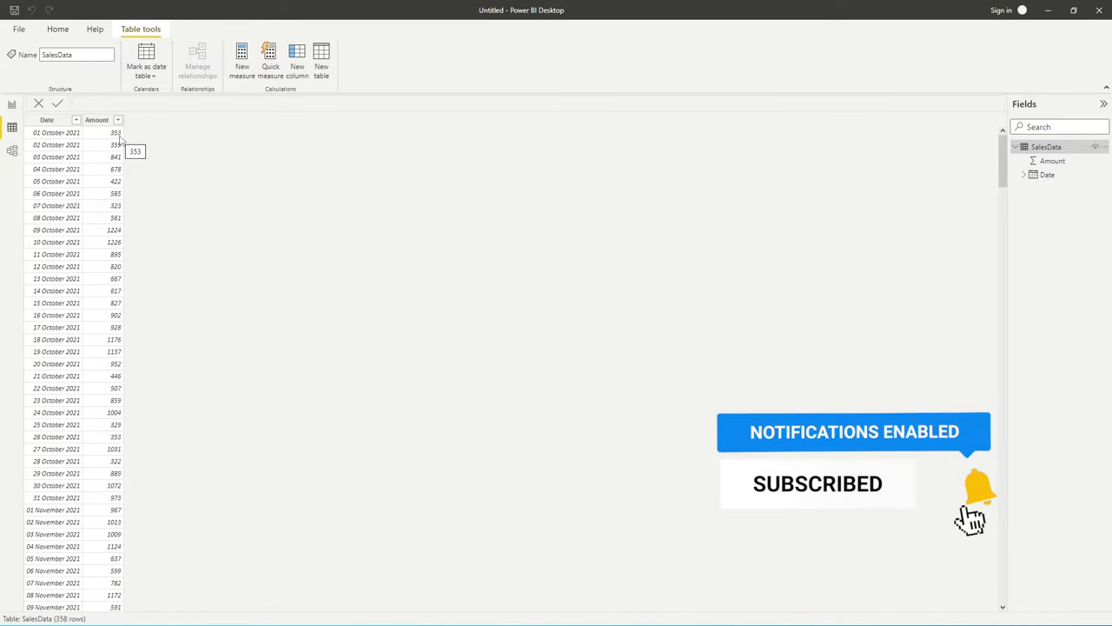
{"action": "left_click", "coordinate": [12, 105]}
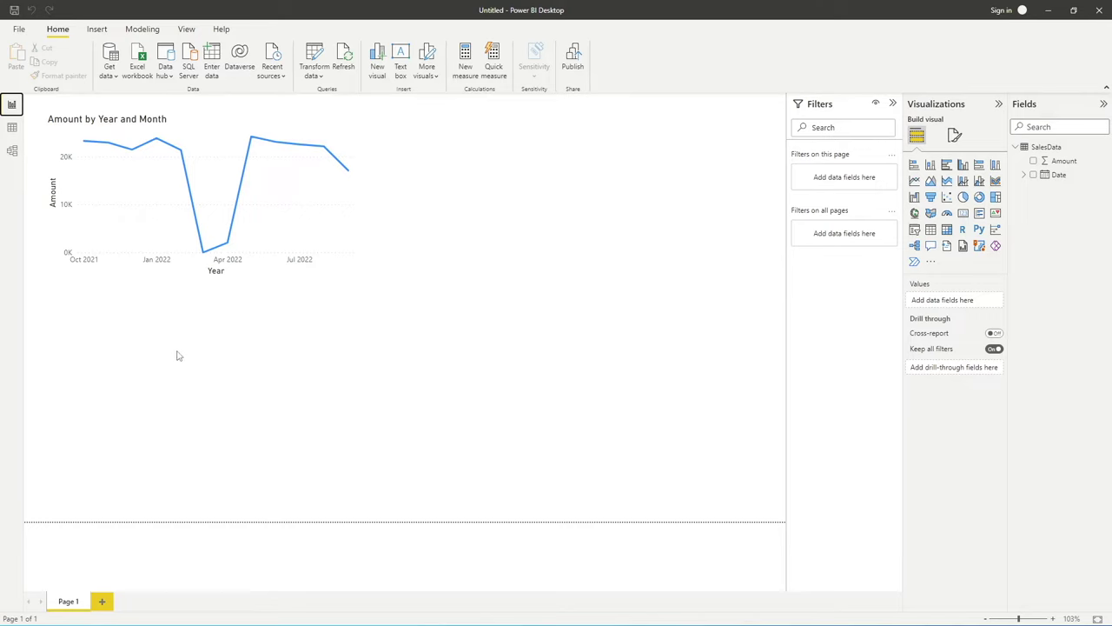
Step: Add a new table Calendar = CALENDAR( MIN( SalesData[Date] ), MAX( SalesData[Date] ) )
{"action": "left_click", "coordinate": [141, 33]}
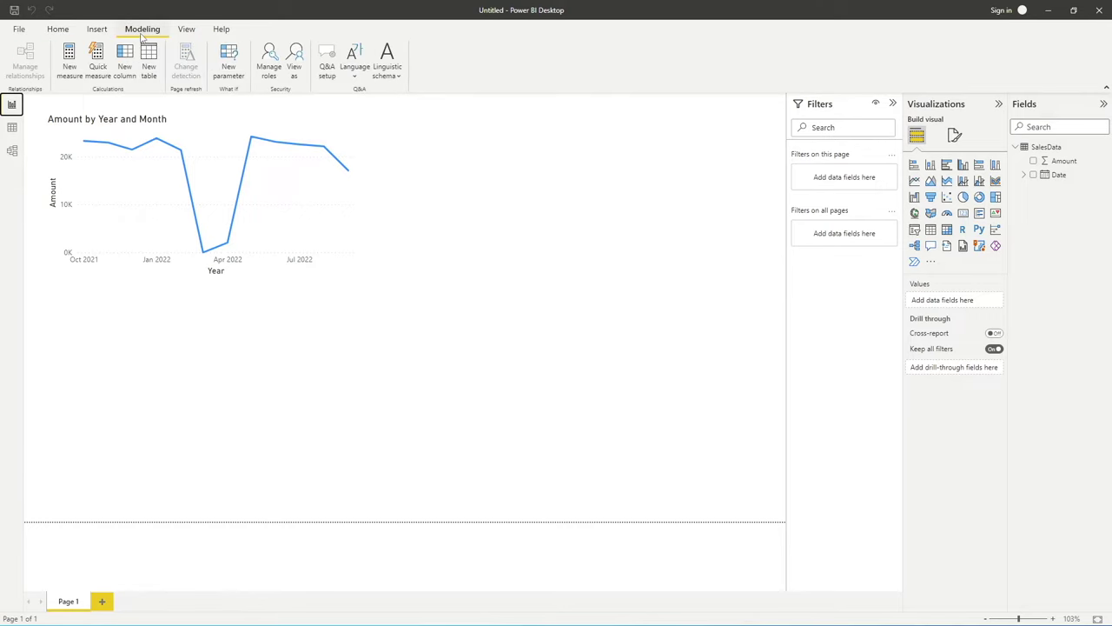
{"action": "left_click", "coordinate": [508, 300]}
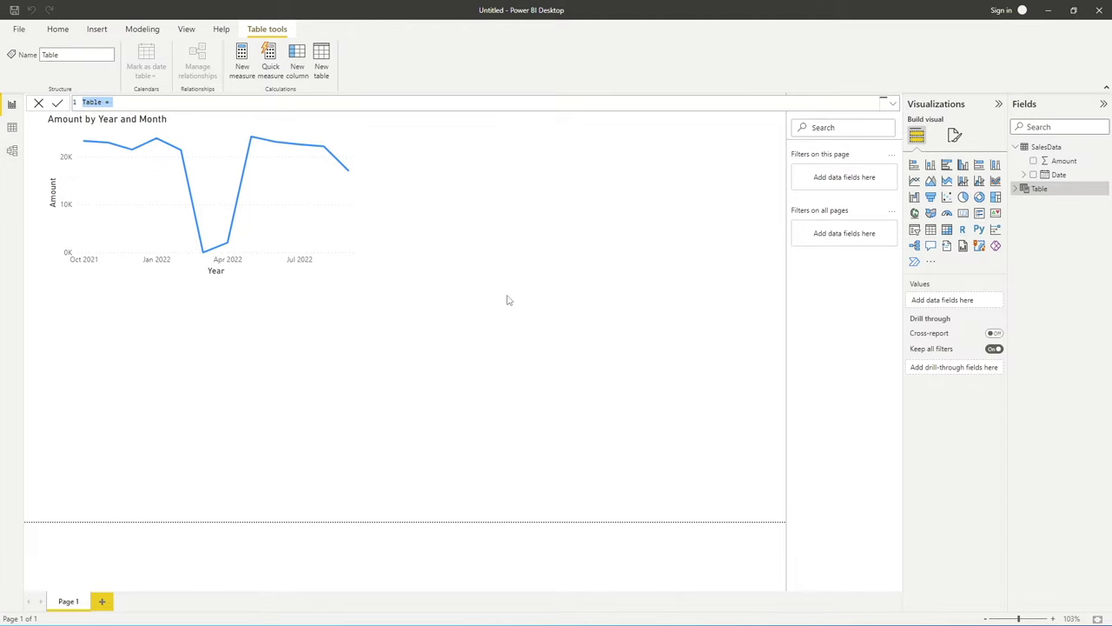
{"action": "type", "text": "Calendar ="}
{"action": "type", "text": "CAL"}
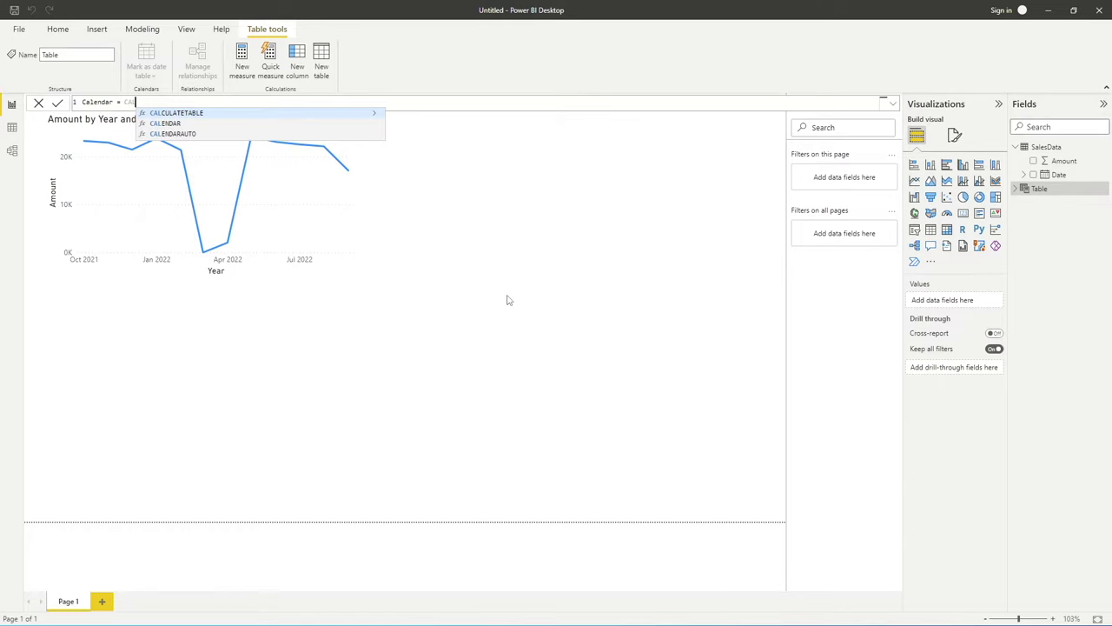
{"action": "type", "text": "ENDAR"}
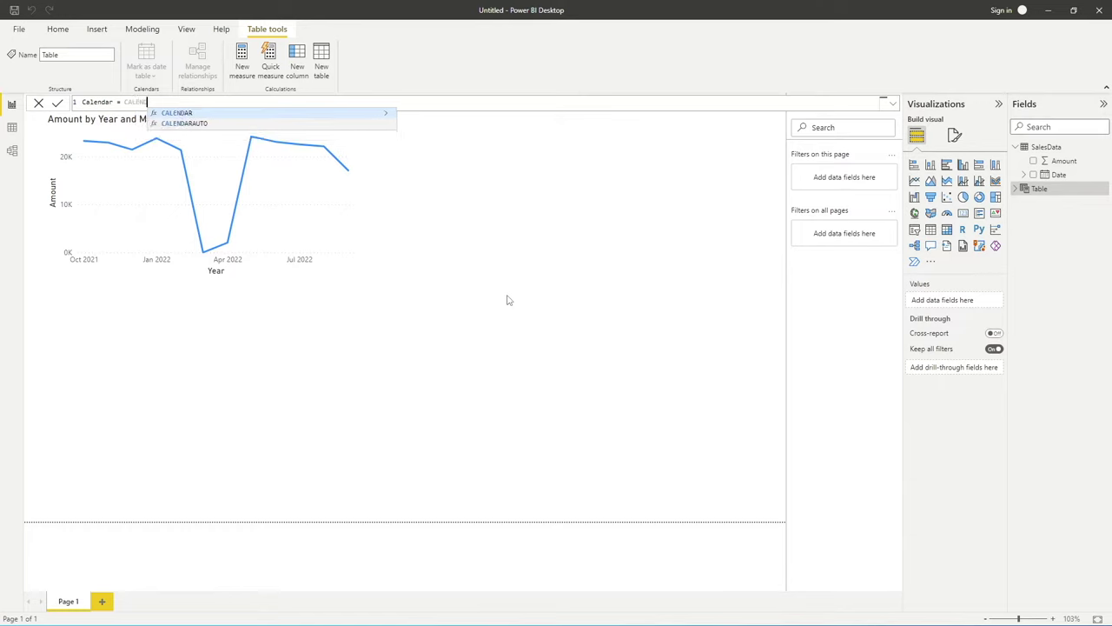
{"action": "type", "text": "("}
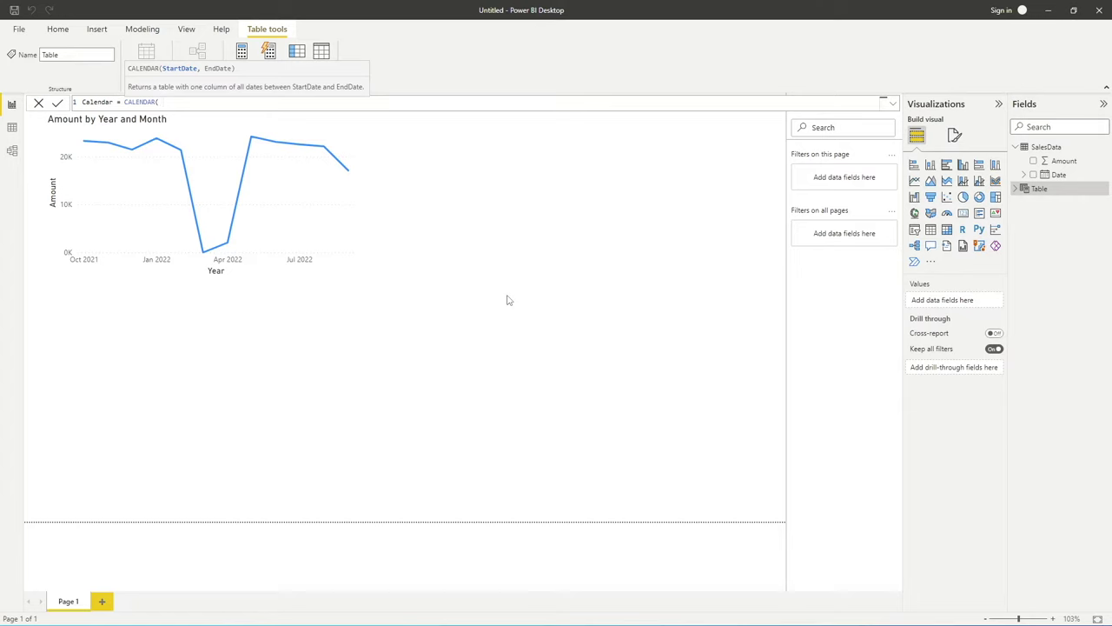
{"action": "type", "text": "MIN("}
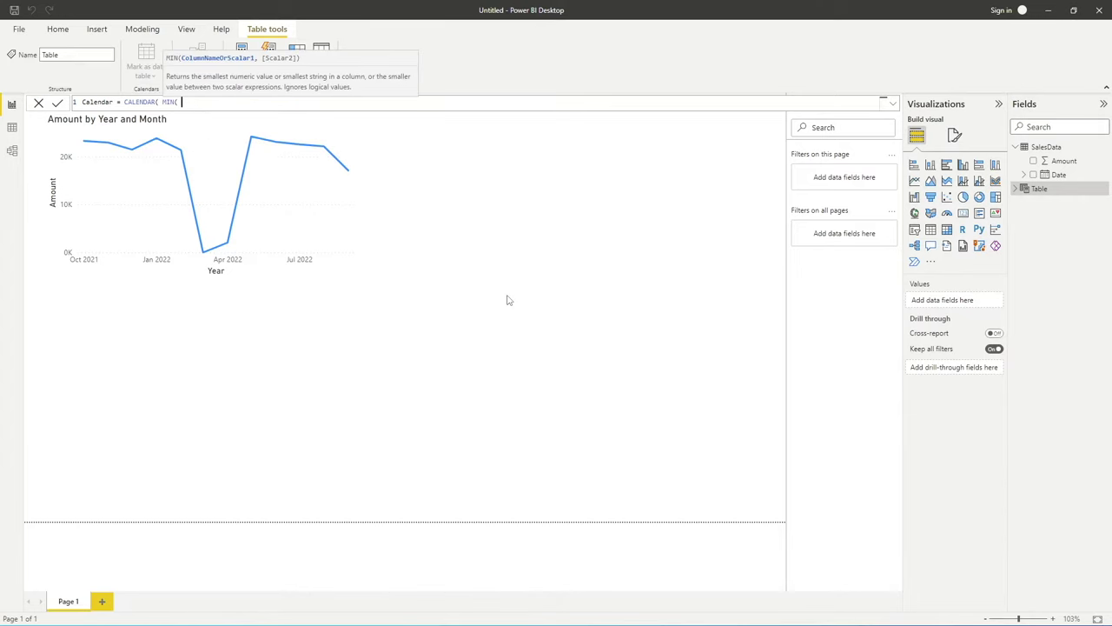
{"action": "type", "text": " date"}
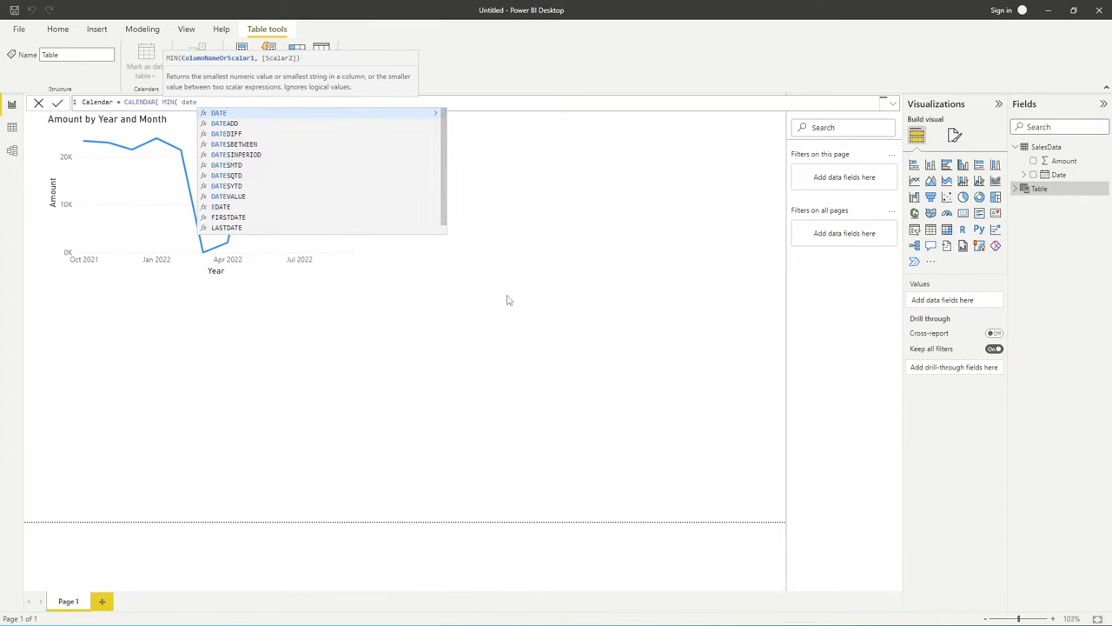
{"action": "scroll", "coordinate": [318, 213], "scroll_direction": "down", "scroll_amount": 1}
{"action": "left_click", "coordinate": [261, 229]}
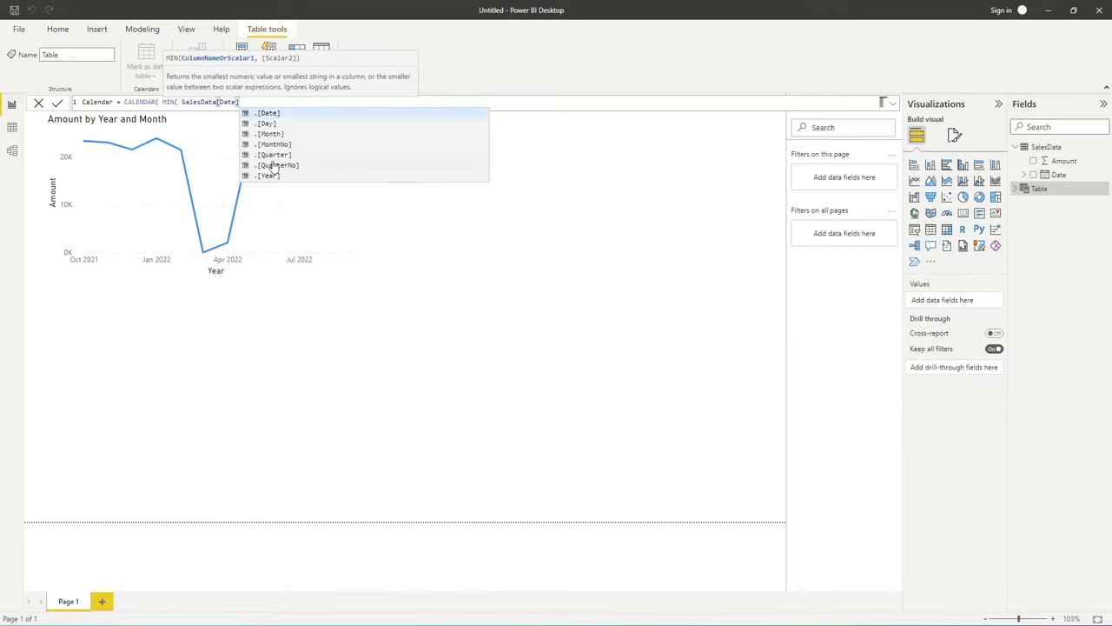
{"action": "type", "text": ") , "}
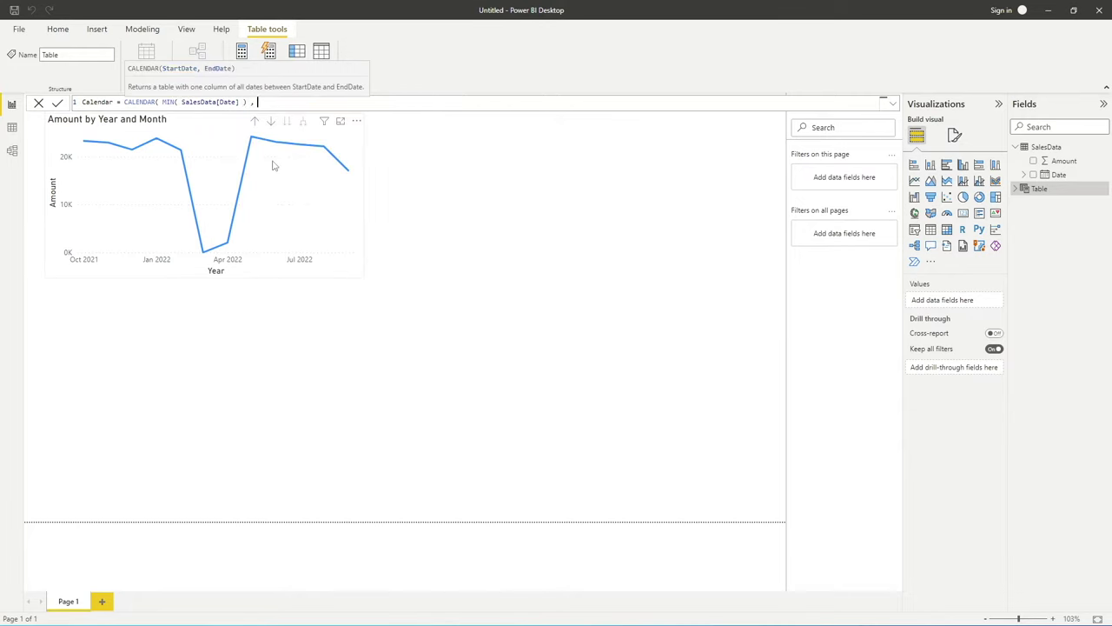
{"action": "type", "text": "MAX("}
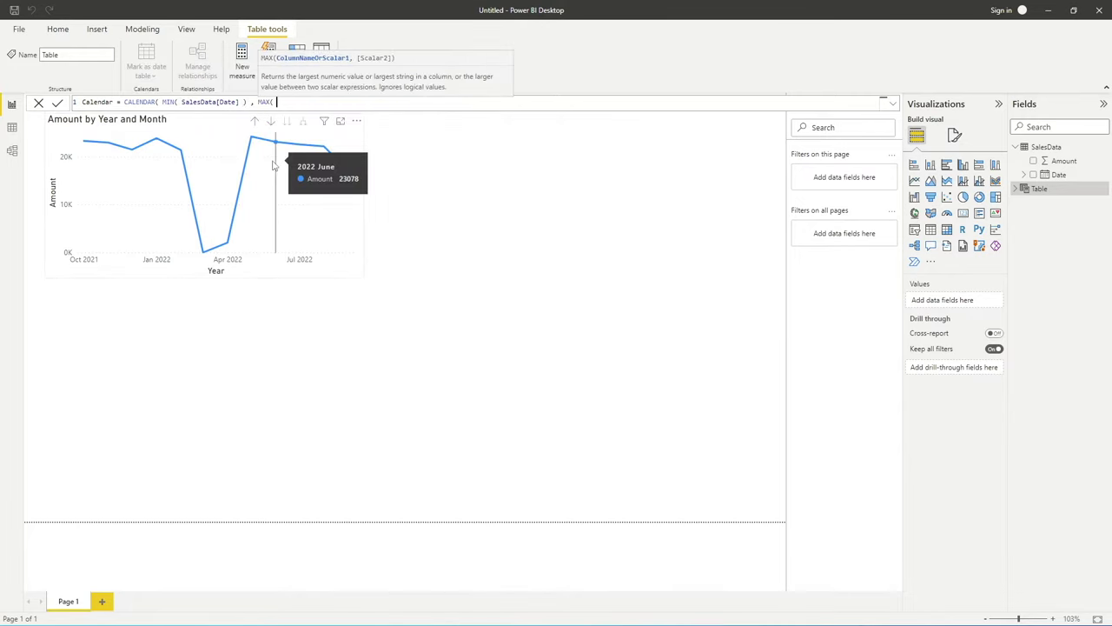
{"action": "type", "text": " date"}
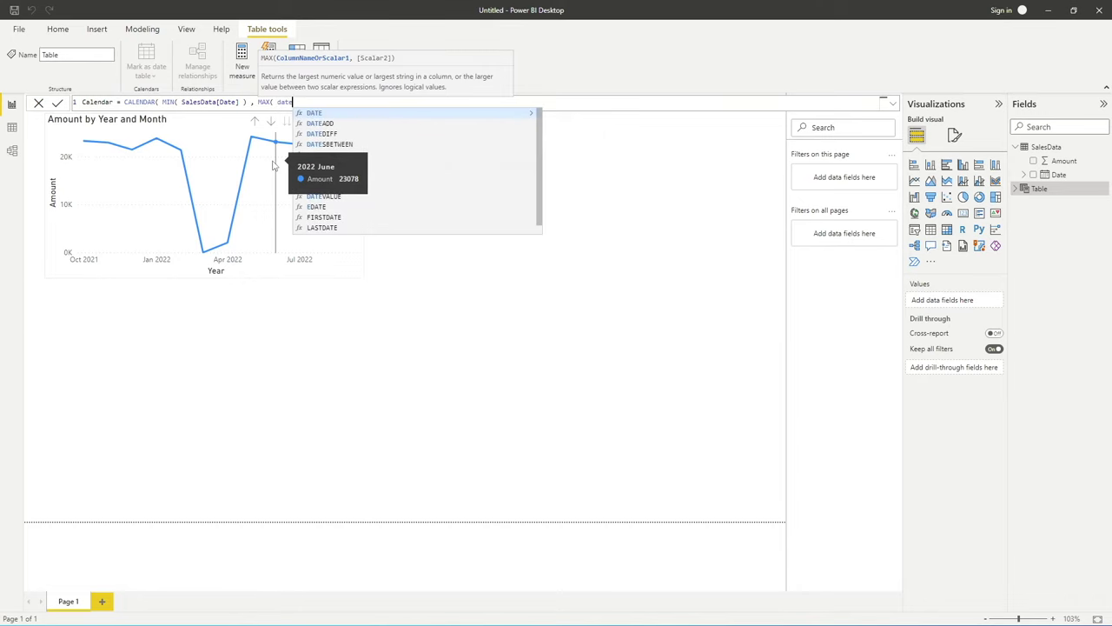
{"action": "left_click", "coordinate": [347, 229]}
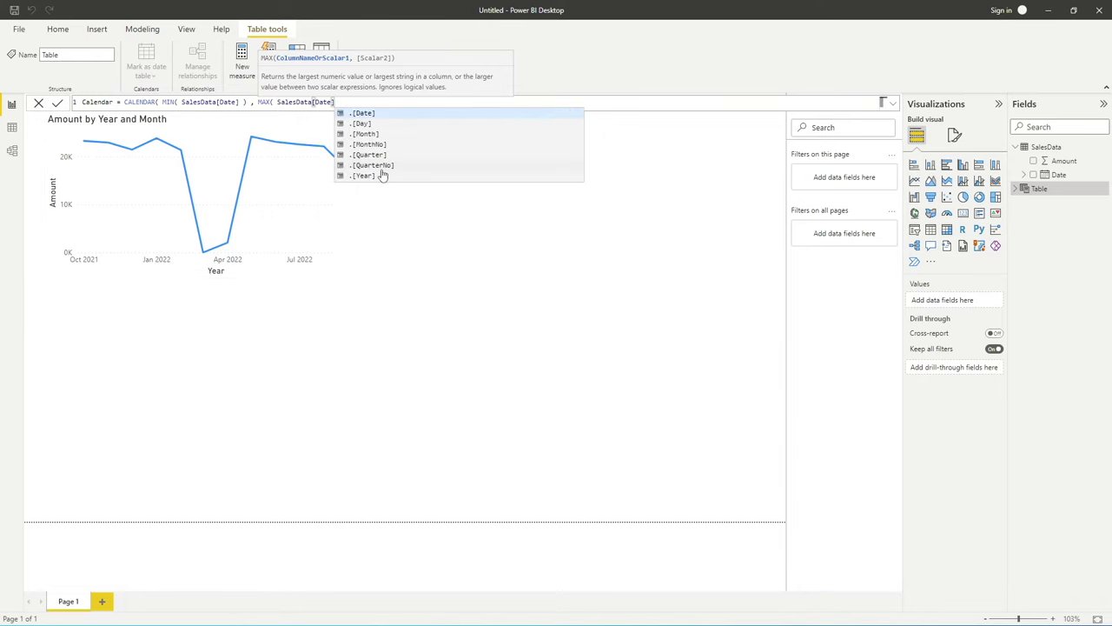
{"action": "type", "text": ") )"}
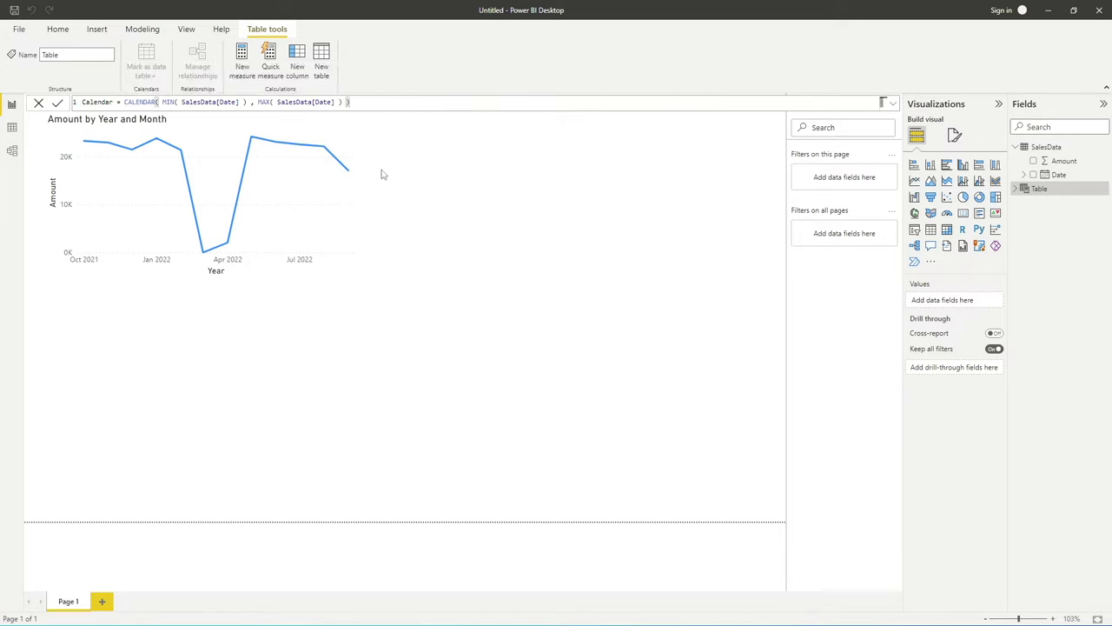
{"action": "key", "text": "Return"}
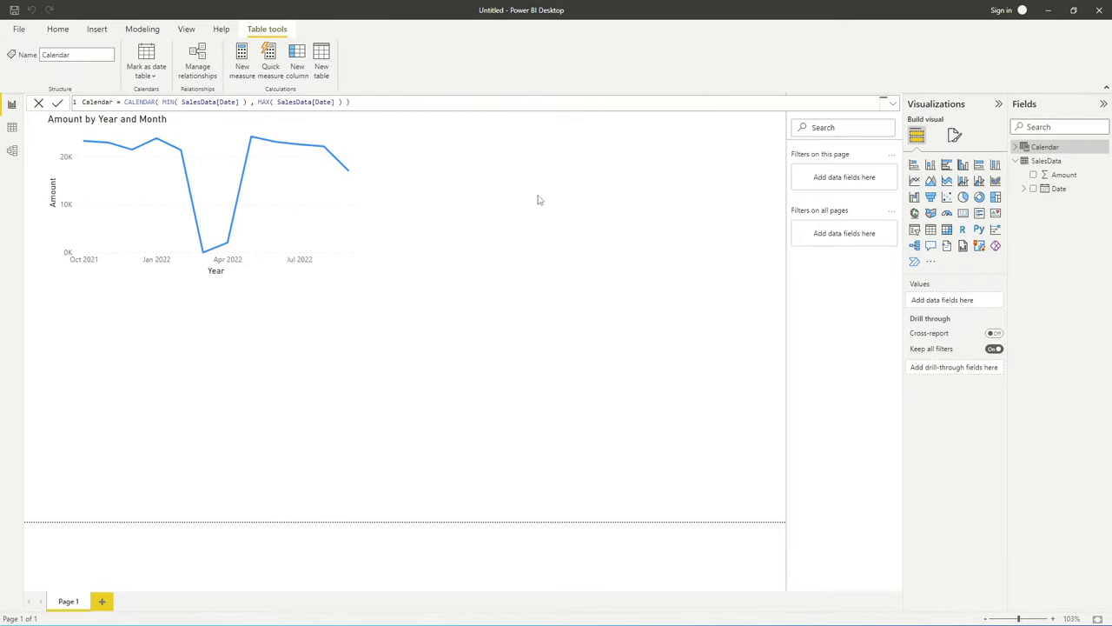
Step: Show Calendar's Date field, then switch to the Model view diagram
{"action": "left_click", "coordinate": [1015, 147]}
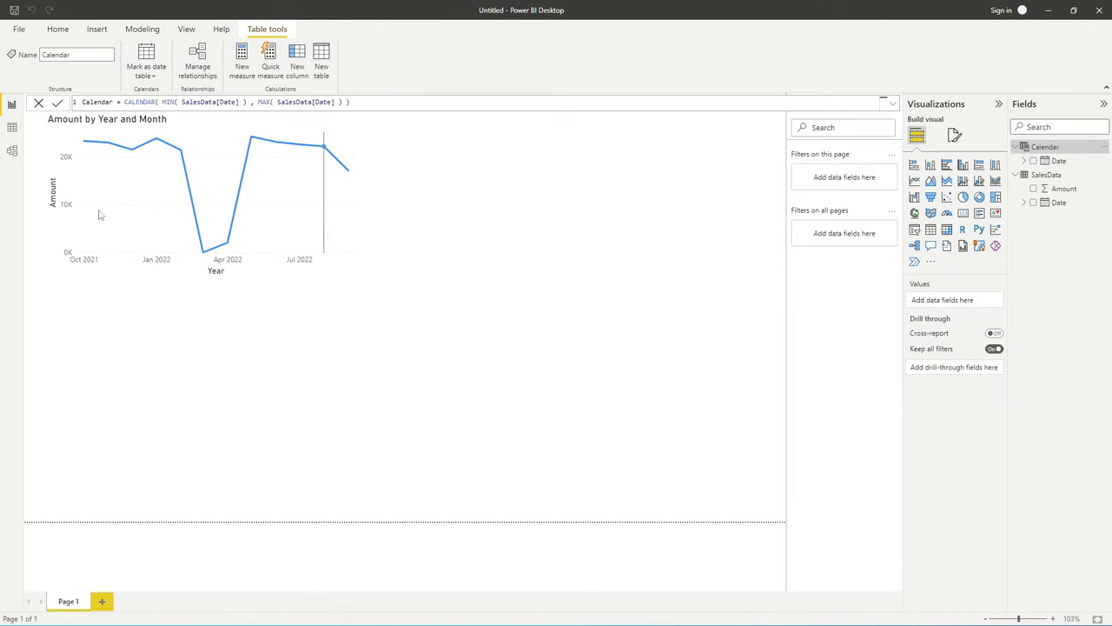
{"action": "left_click", "coordinate": [12, 150]}
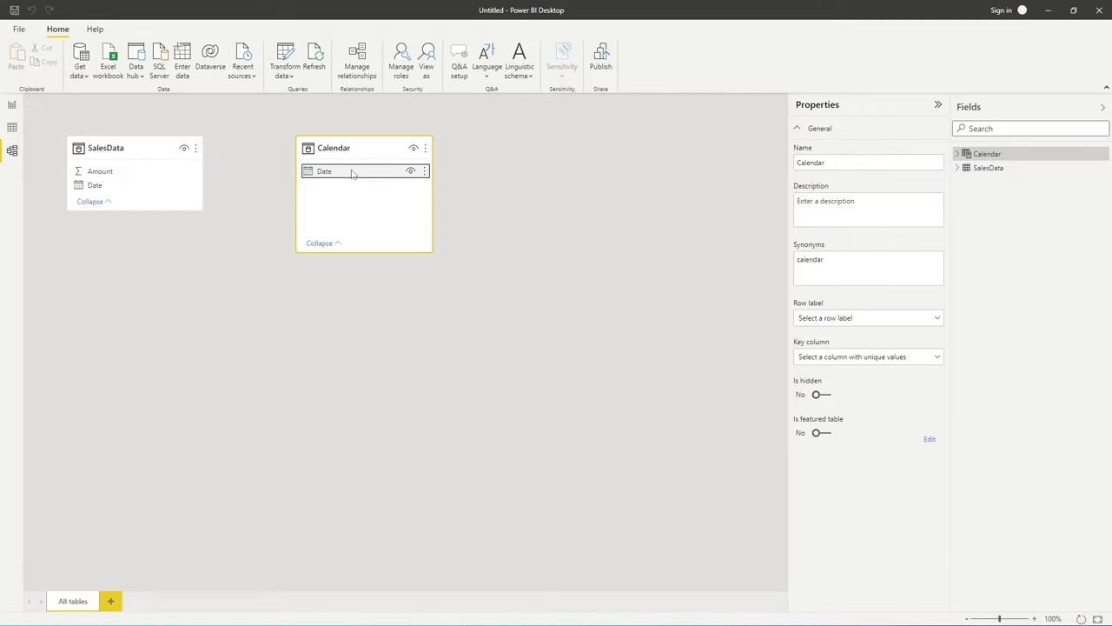
Step: Link Calendar[Date] to SalesData[Date] in Model view, then go back to Report view
{"action": "left_click_drag", "start_coordinate": [352, 172], "coordinate": [120, 186]}
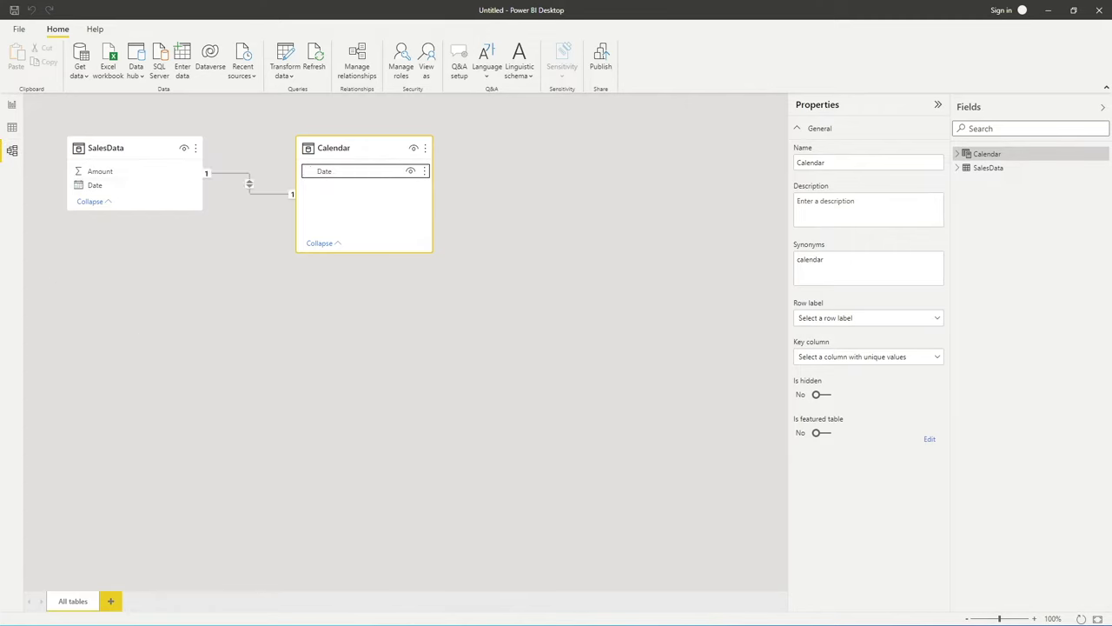
{"action": "left_click", "coordinate": [12, 105]}
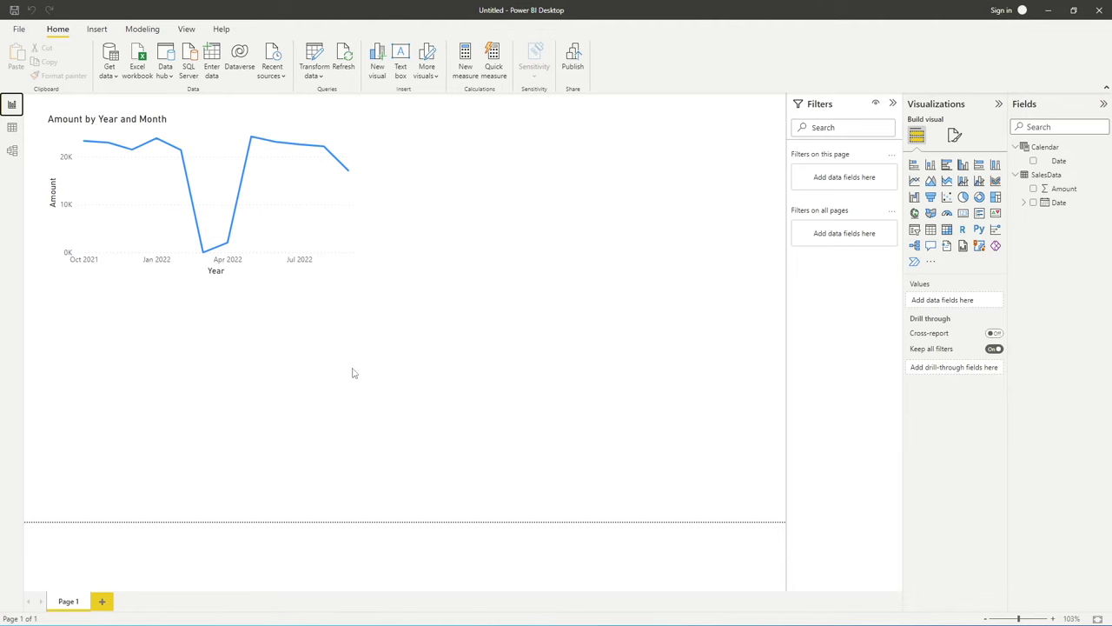
{"action": "left_click", "coordinate": [221, 137]}
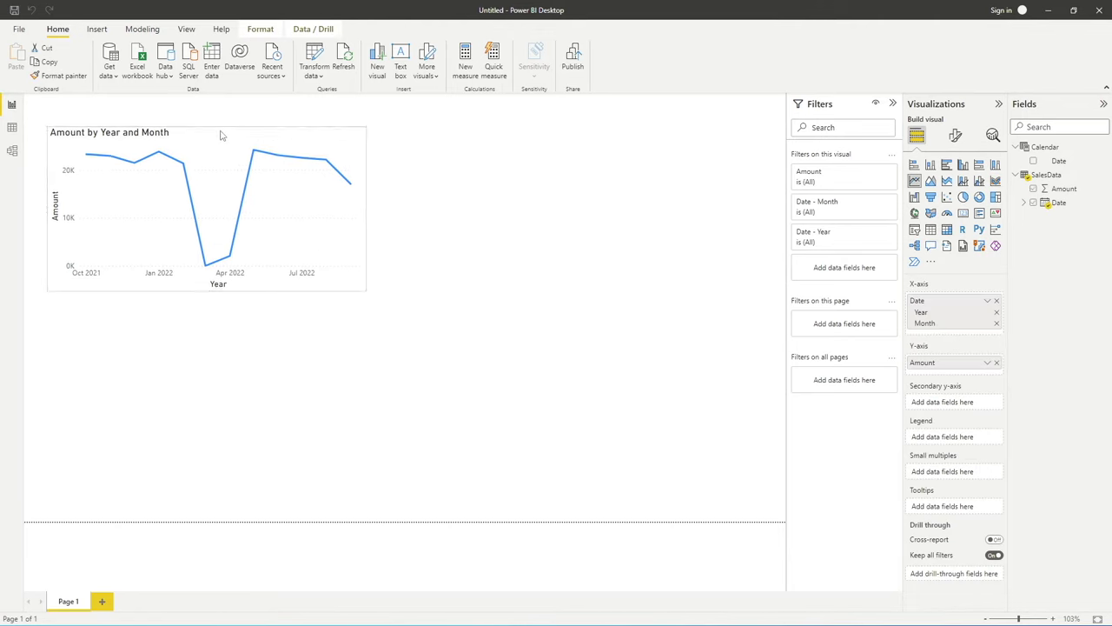
{"action": "left_click", "coordinate": [220, 115]}
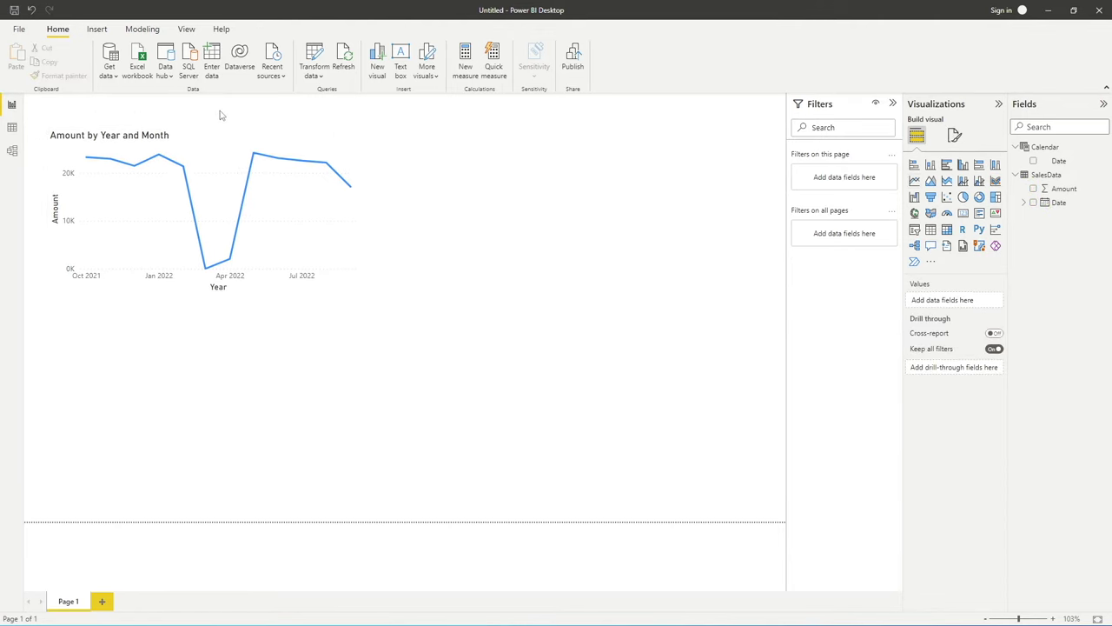
{"action": "left_click", "coordinate": [211, 61]}
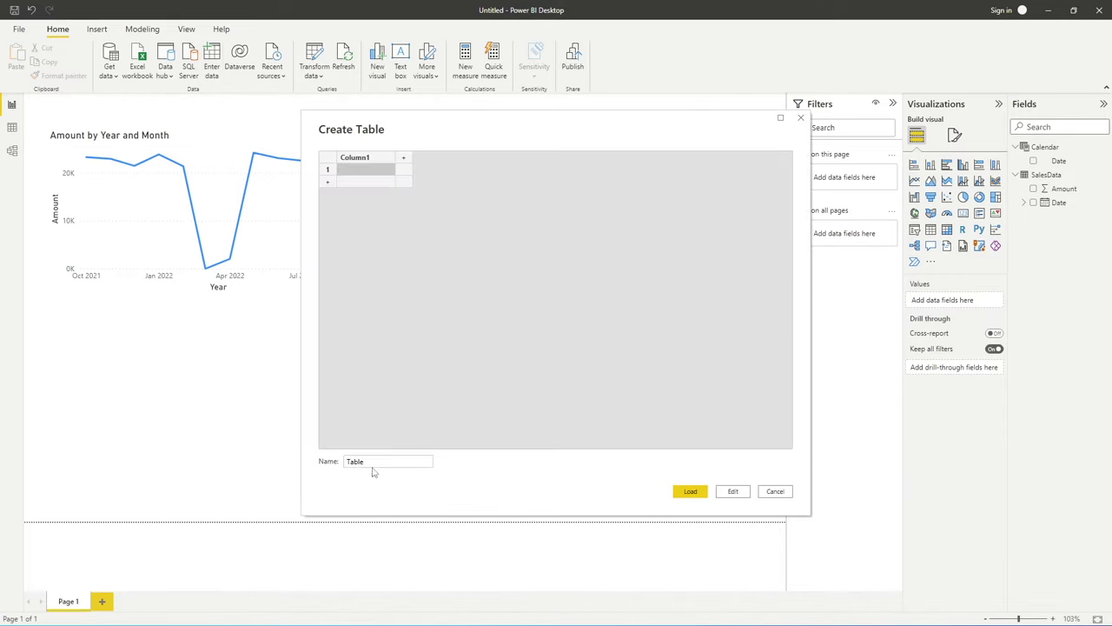
Step: Name the entered-data table _Measure and load it into the model as an empty table
{"action": "double_click", "coordinate": [374, 462]}
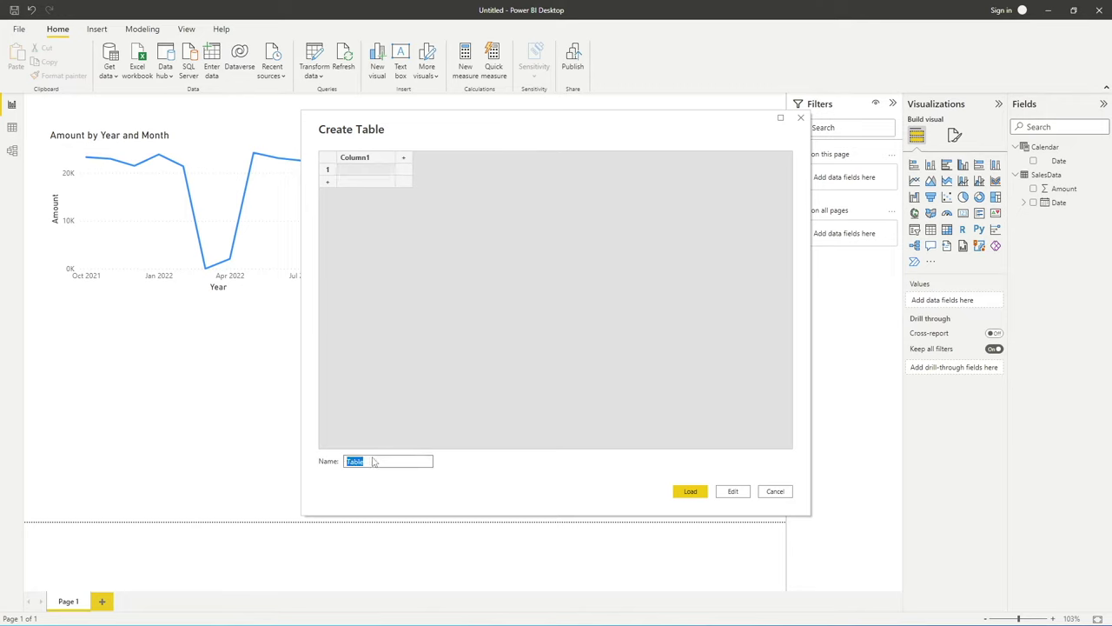
{"action": "type", "text": "_Measure"}
{"action": "left_click", "coordinate": [695, 493]}
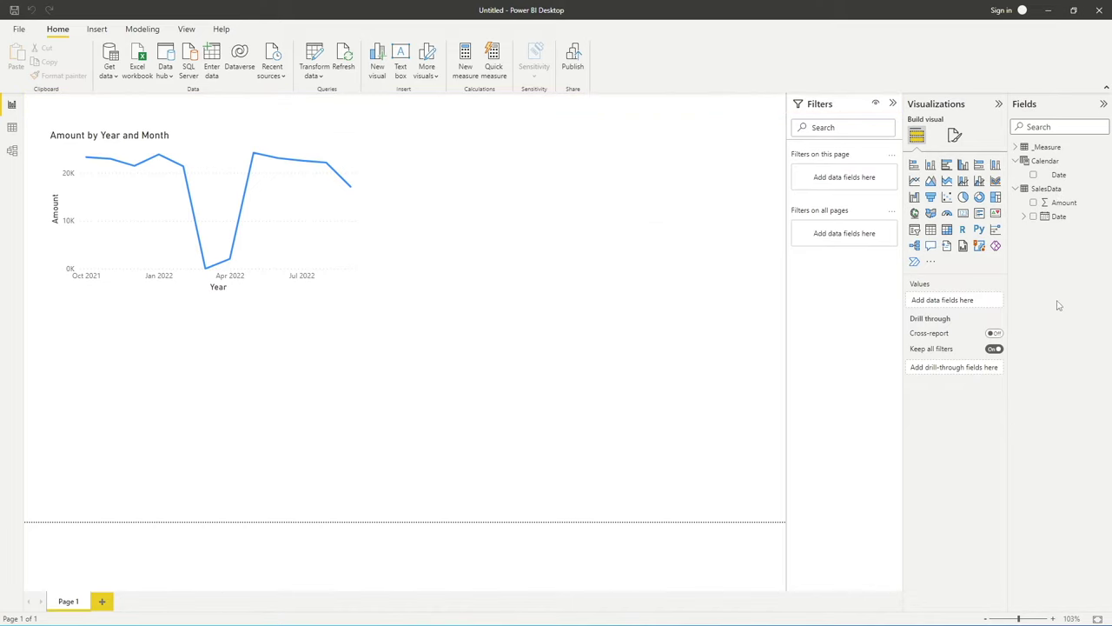
Step: Rename the _Measure table to _Measures and expand it to show Column1
{"action": "left_click", "coordinate": [1104, 148]}
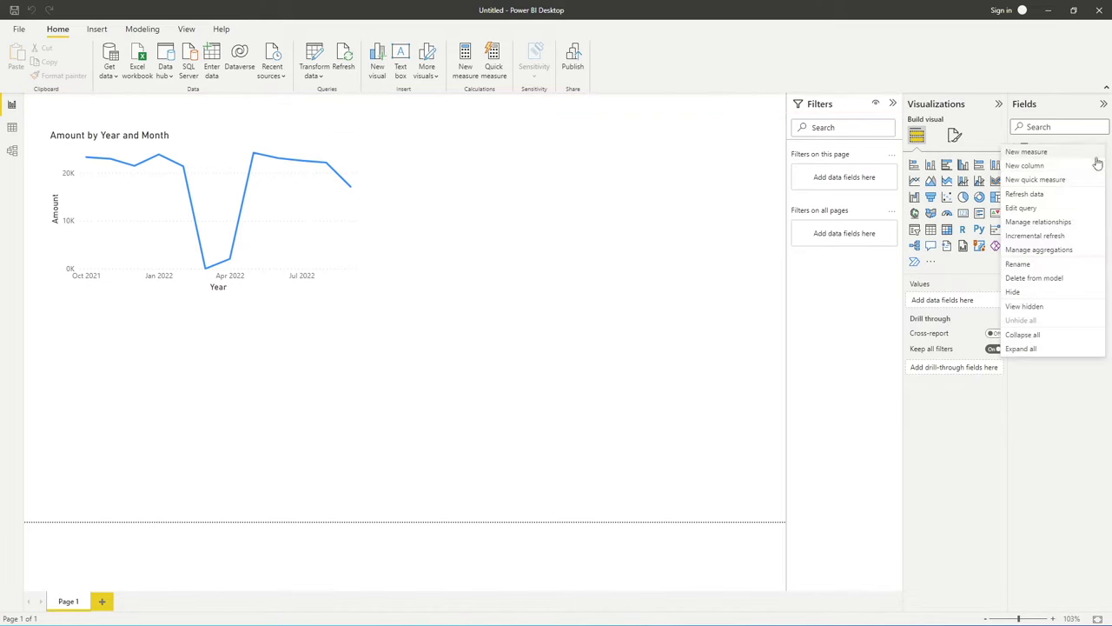
{"action": "left_click", "coordinate": [1019, 264]}
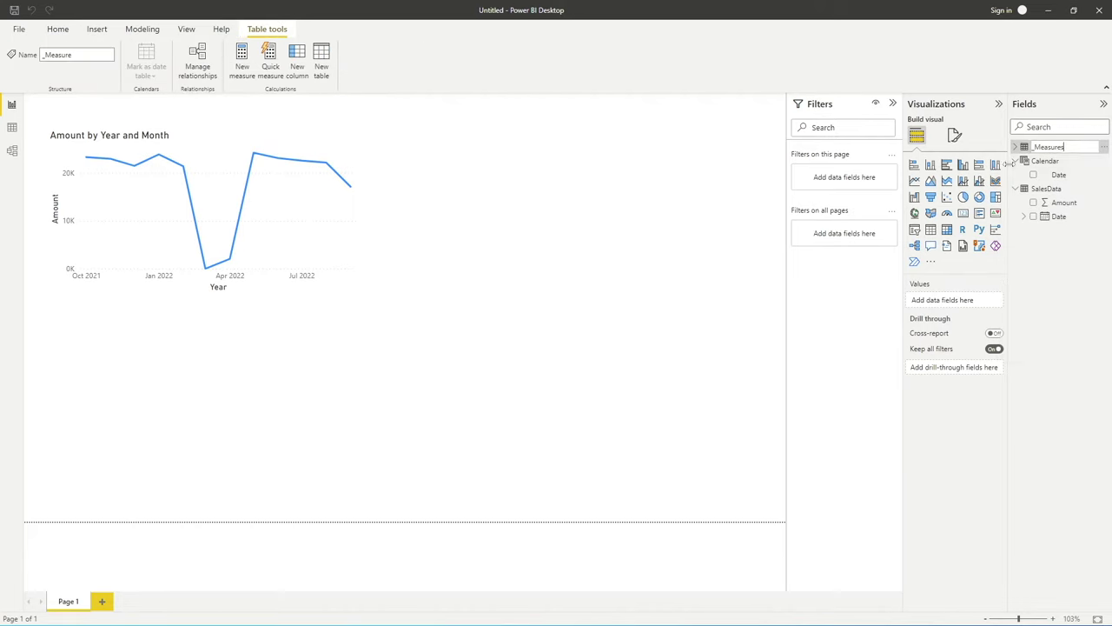
{"action": "type", "text": "s"}
{"action": "key", "text": "Return"}
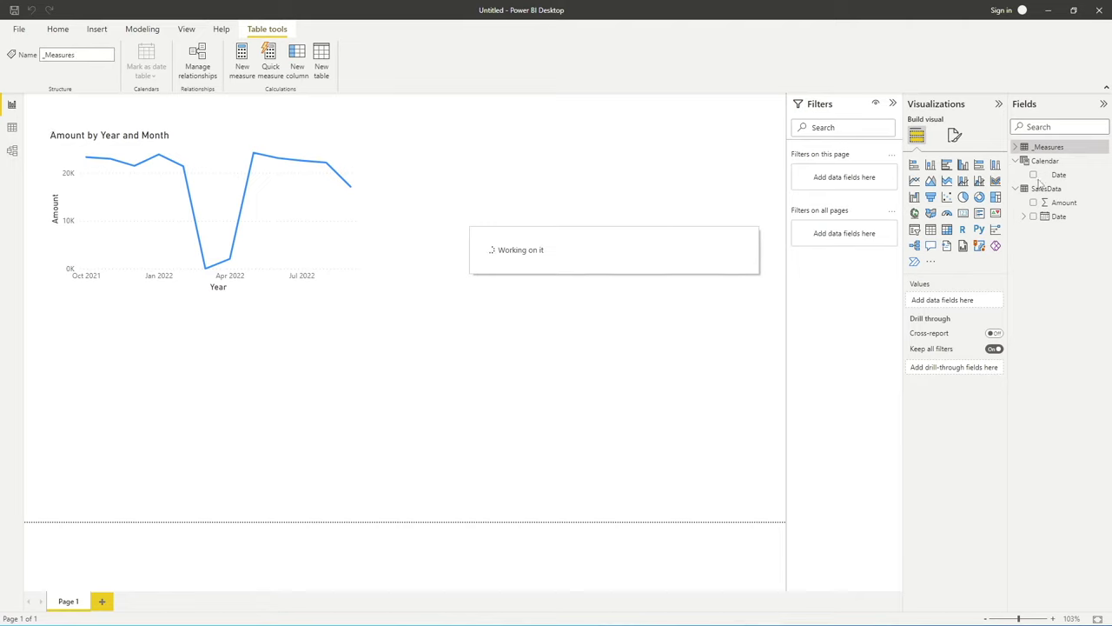
{"action": "left_click", "coordinate": [1020, 147]}
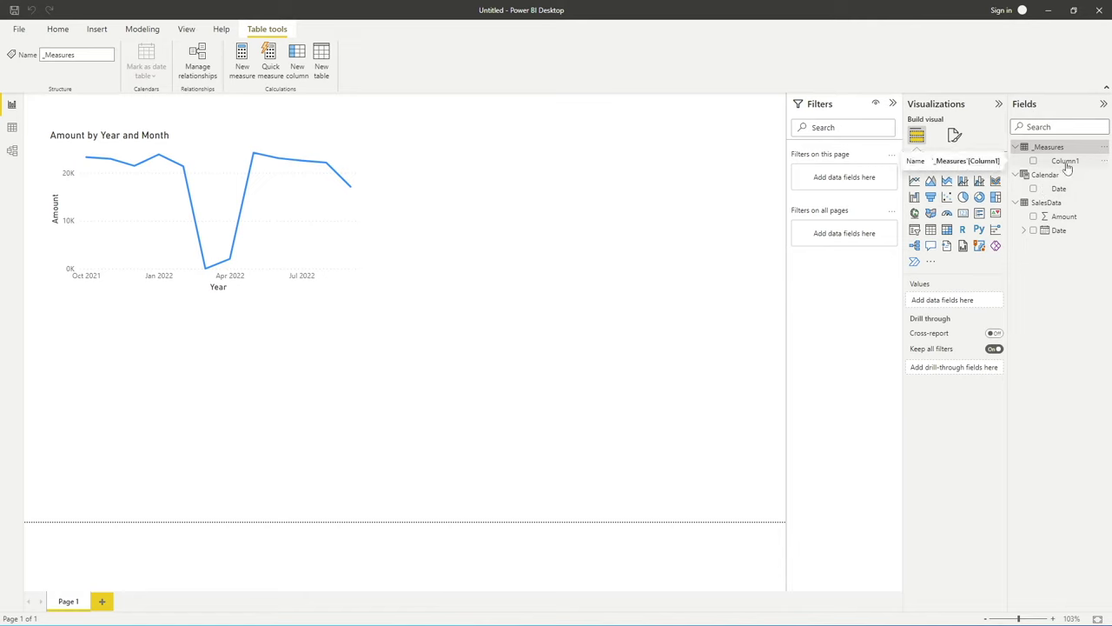
Step: Create measure Amount Cuml in _Measures, beginning CALCULATE( SUM( SalesData[Amount] ) , across three lines
{"action": "left_click", "coordinate": [1104, 161]}
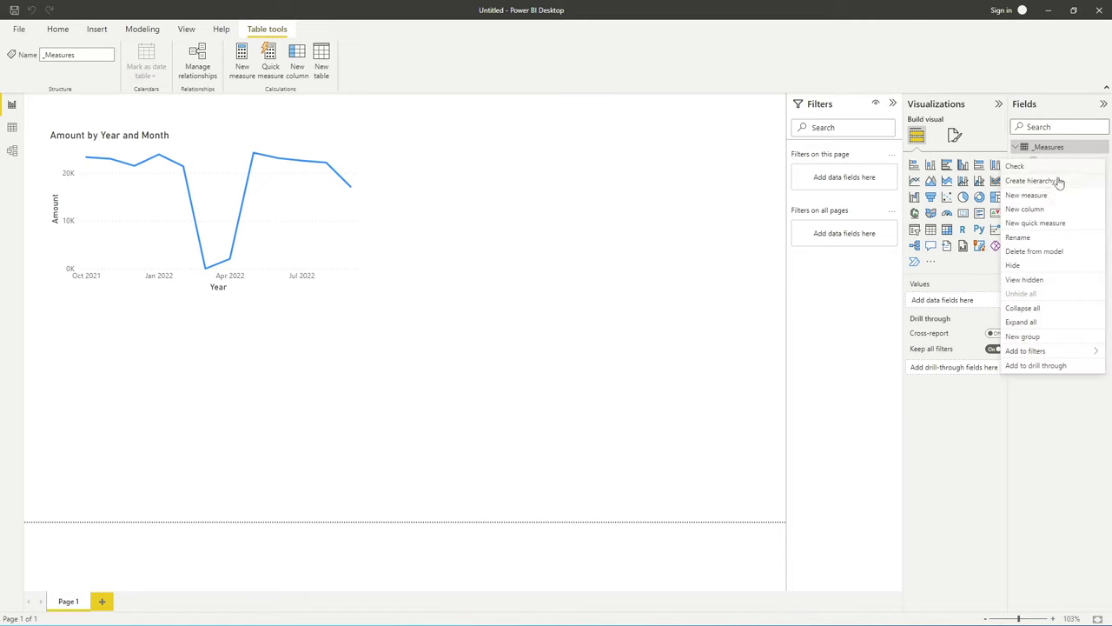
{"action": "left_click", "coordinate": [1041, 196]}
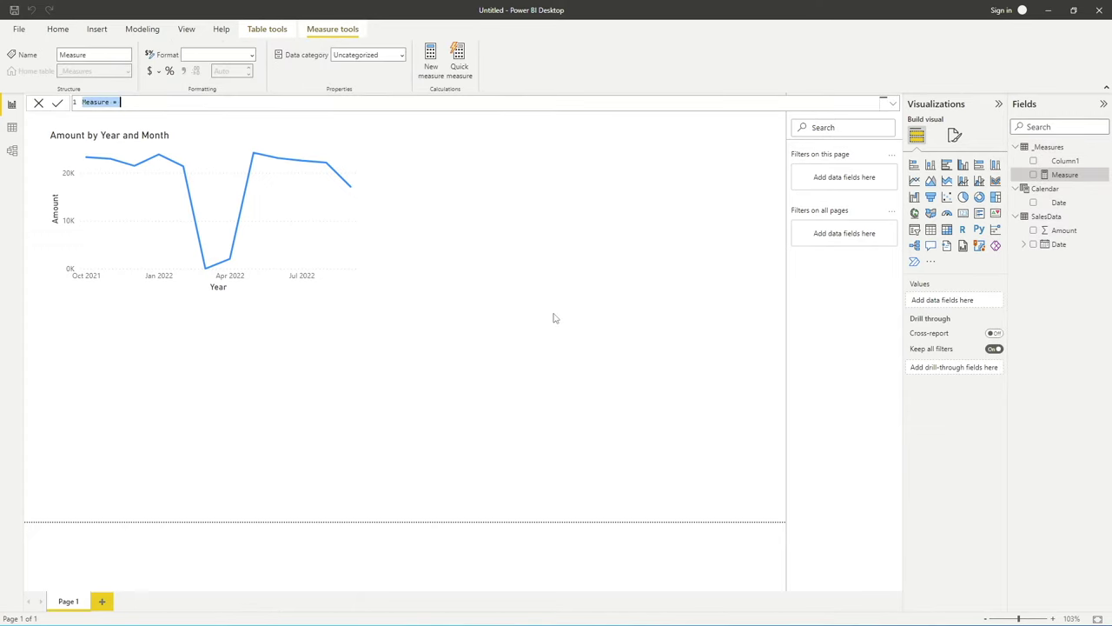
{"action": "type", "text": "Amount"}
{"action": "key", "text": "BackSpace"}
{"action": "type", "text": "uml ="}
{"action": "key", "text": "shift+Return"}
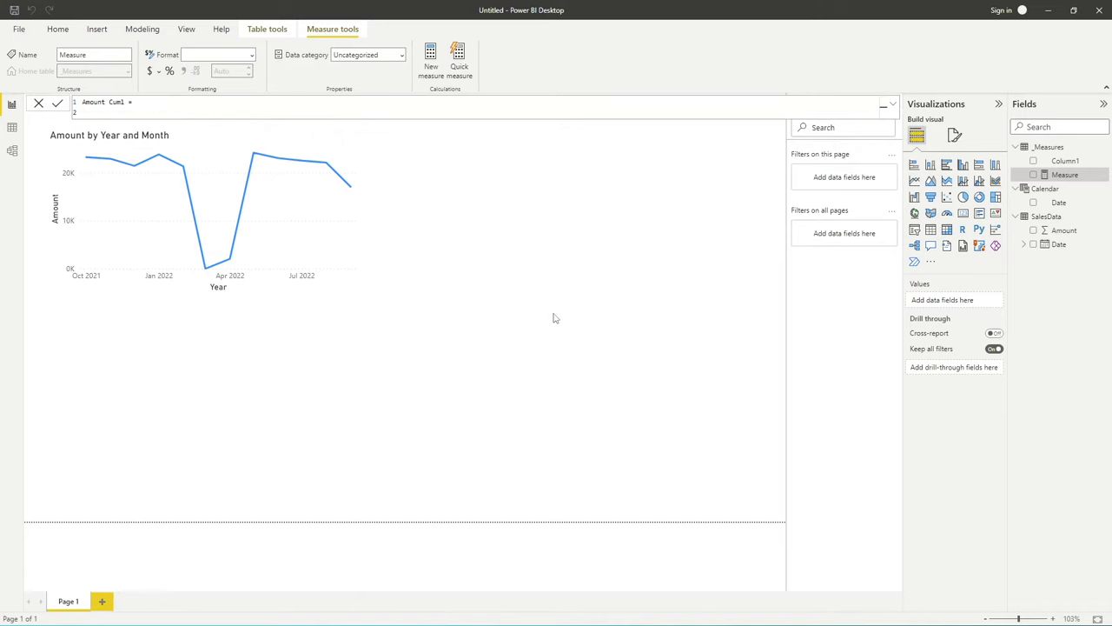
{"action": "type", "text": "CALCULATE("}
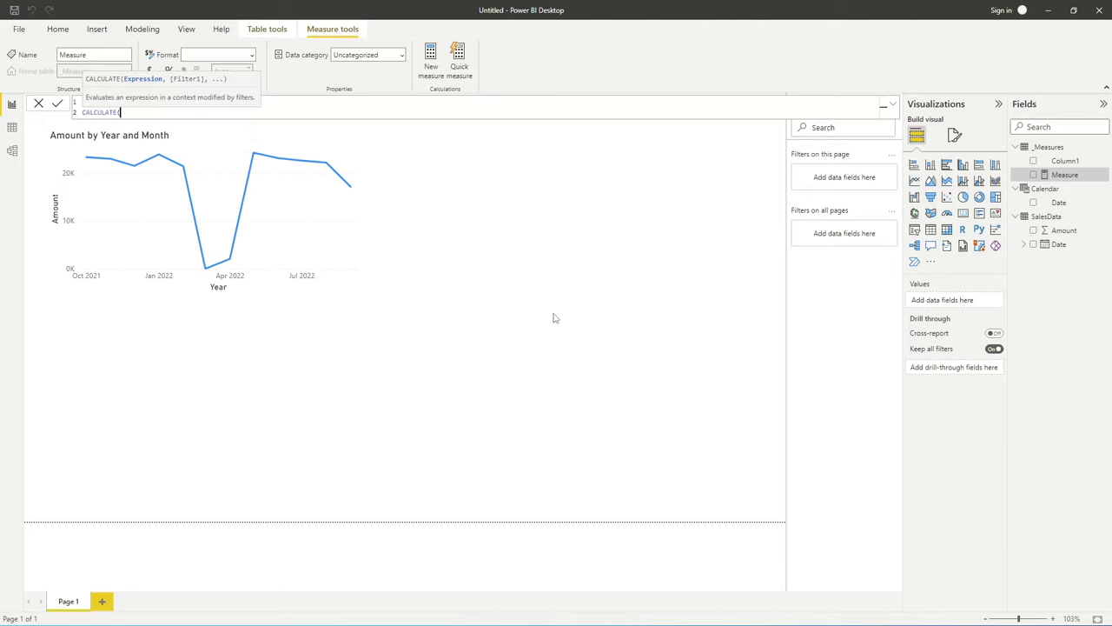
{"action": "key", "text": "shift+Return"}
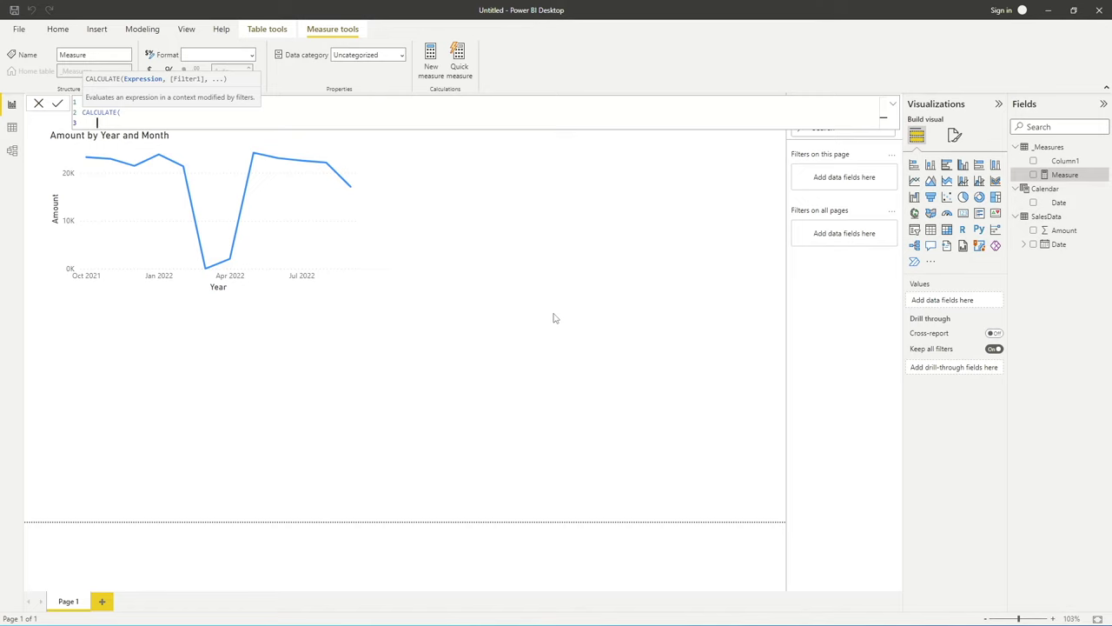
{"action": "type", "text": "SUM( amount"}
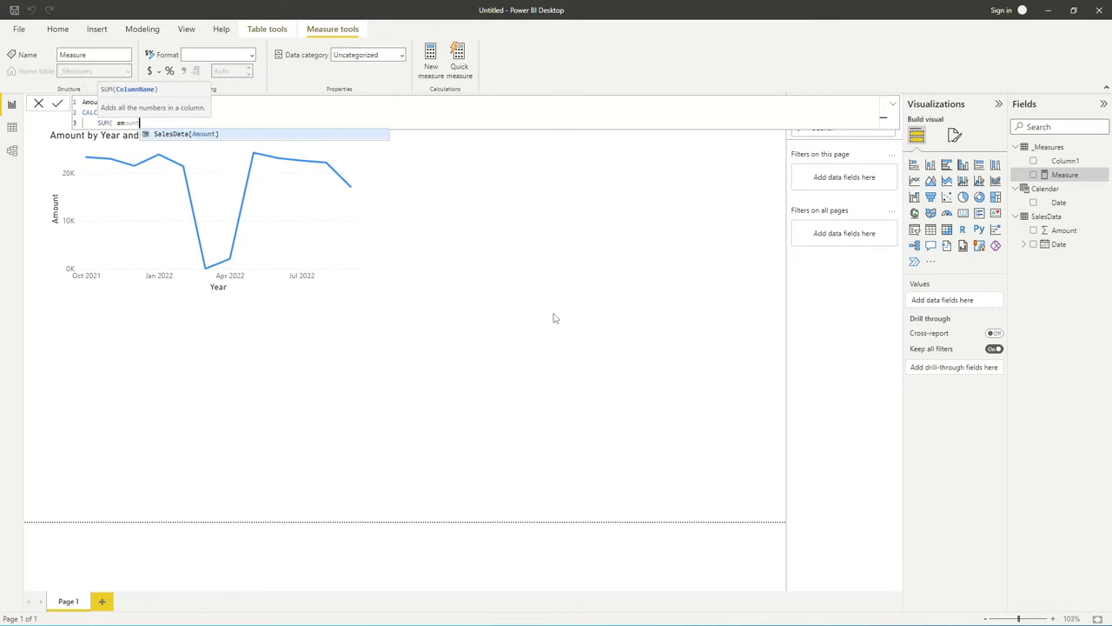
{"action": "key", "text": "Tab"}
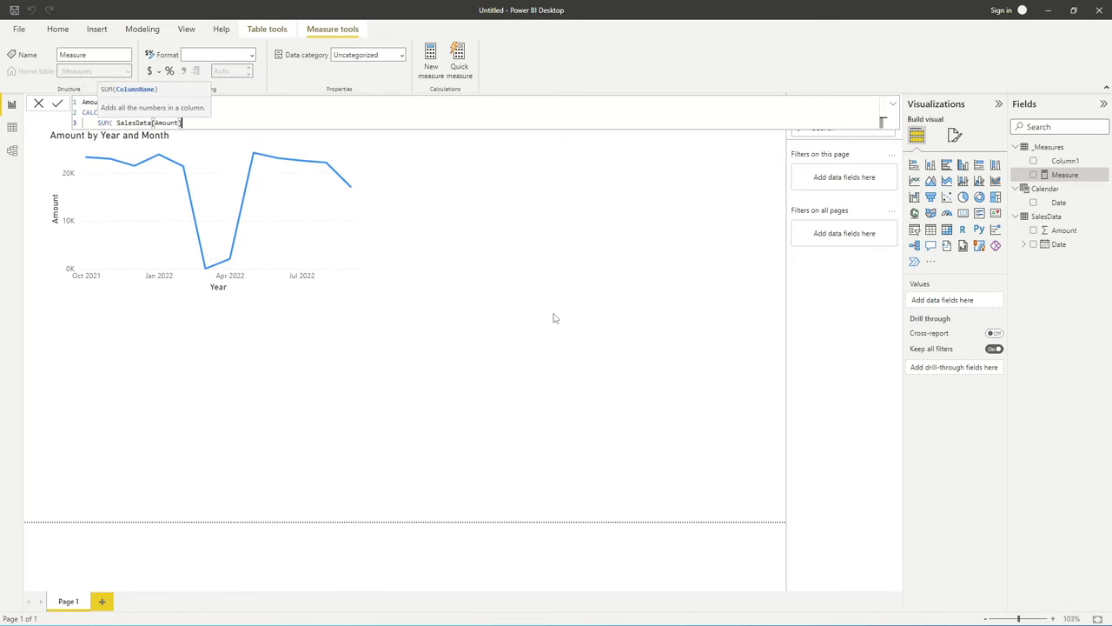
{"action": "type", "text": ") ,"}
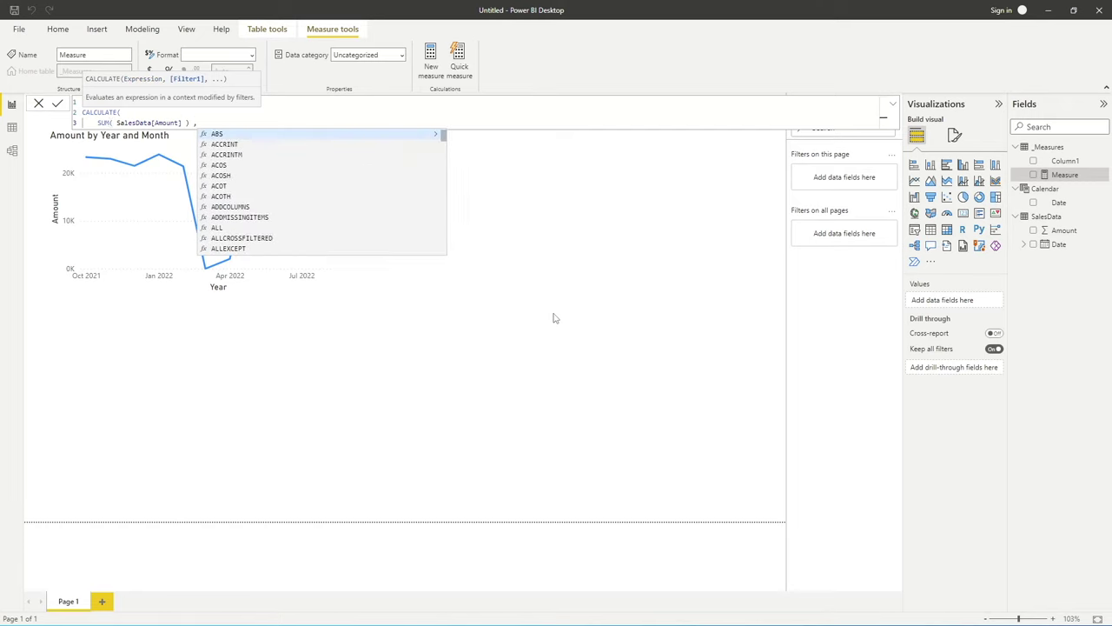
Step: Add the filter 'Calendar'[Date] <= MAX( 'Calendar'[Date] ) and a closing parenthesis on new lines
{"action": "key", "text": "shift+Return"}
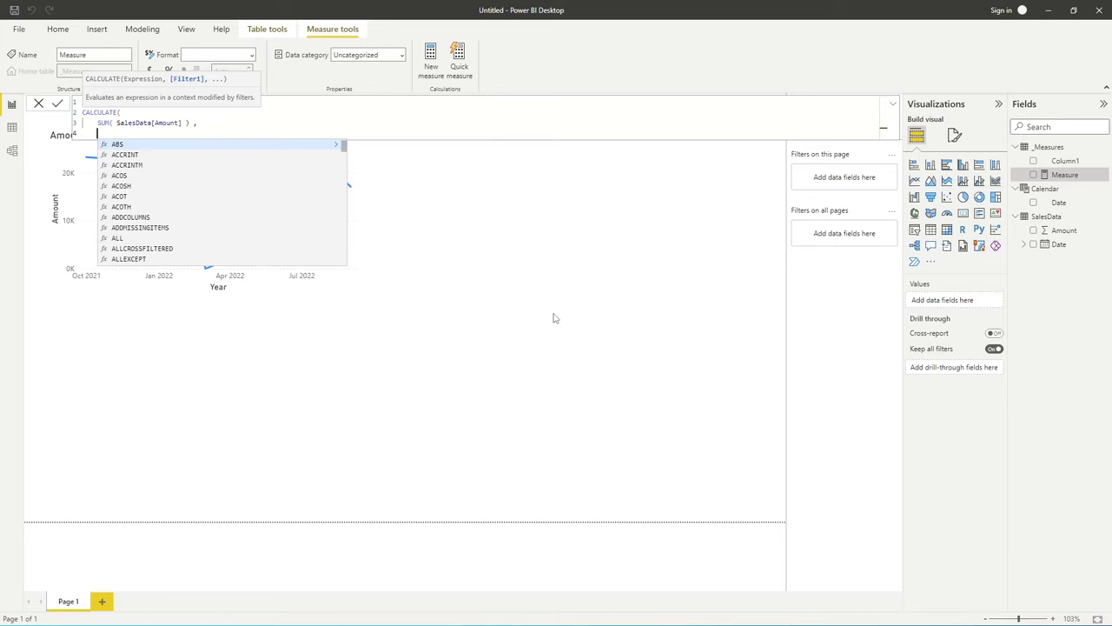
{"action": "type", "text": "date"}
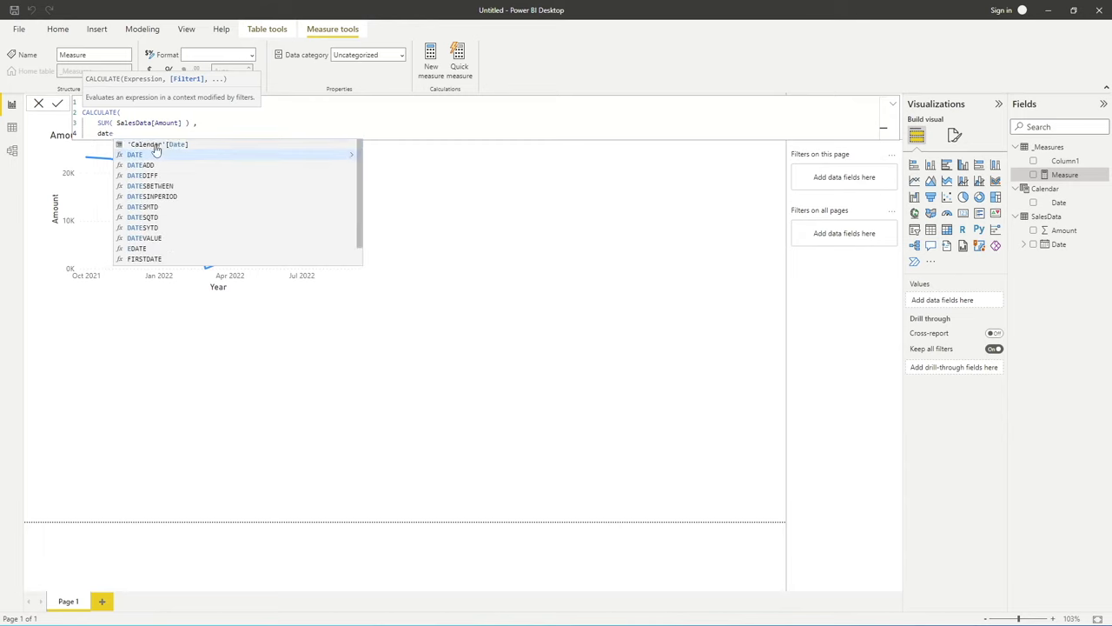
{"action": "left_click", "coordinate": [196, 146]}
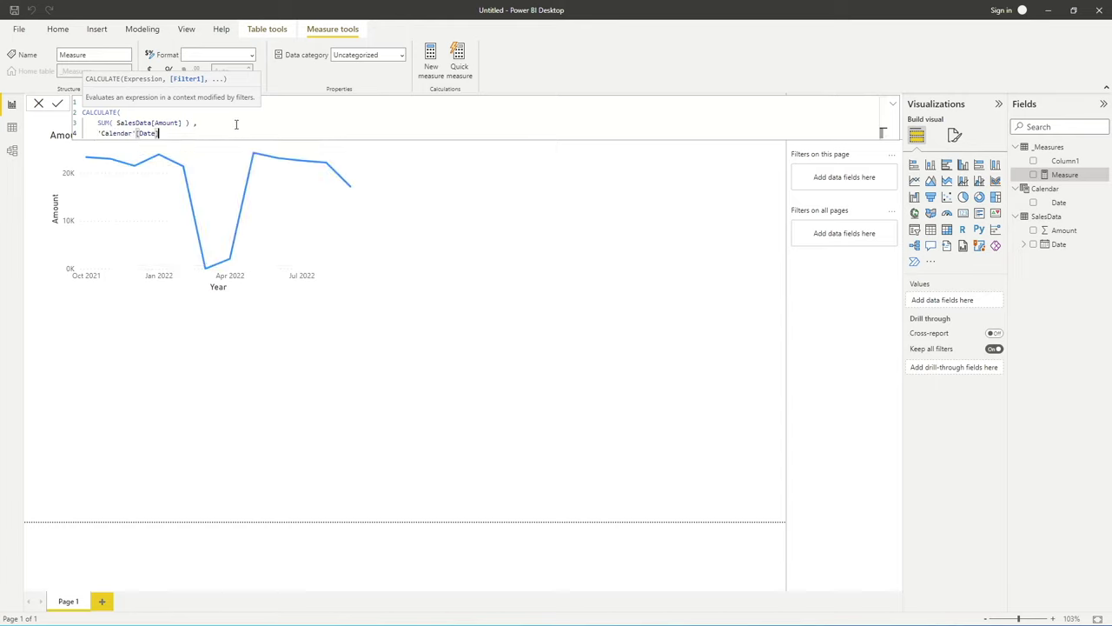
{"action": "type", "text": "<= MAX"}
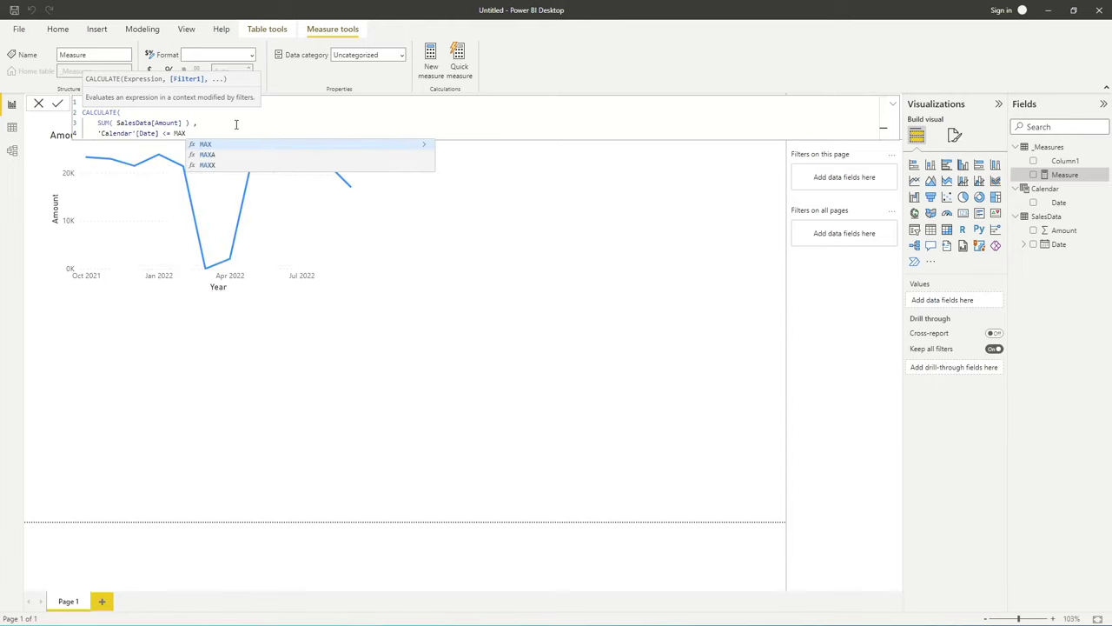
{"action": "type", "text": "( cal"}
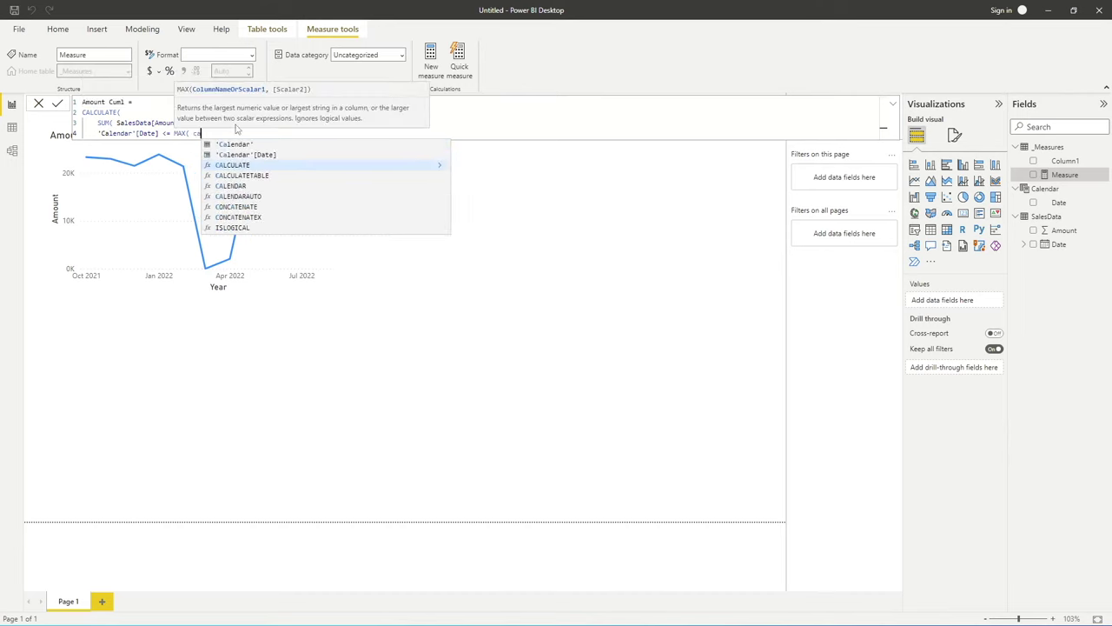
{"action": "left_click", "coordinate": [271, 155]}
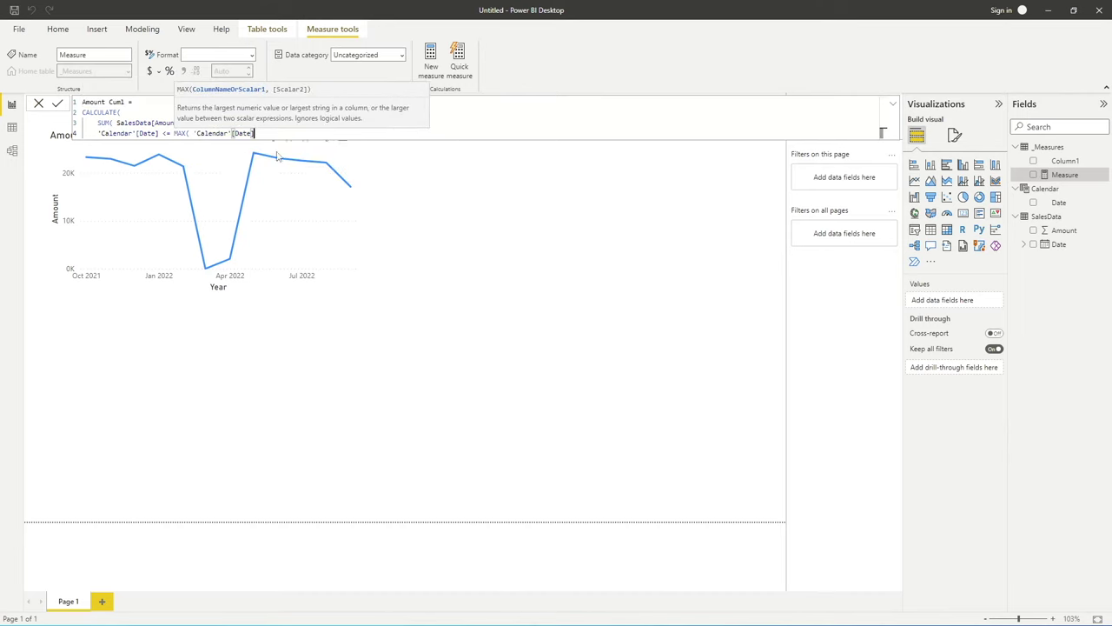
{"action": "type", "text": ")"}
{"action": "key", "text": "shift+Return"}
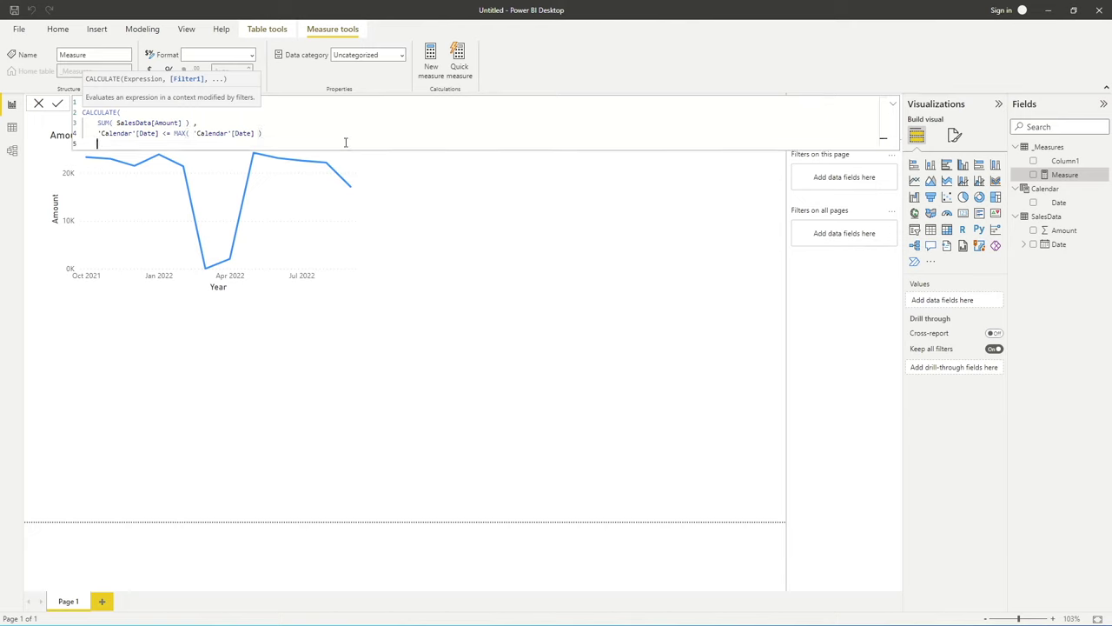
{"action": "type", "text": ")"}
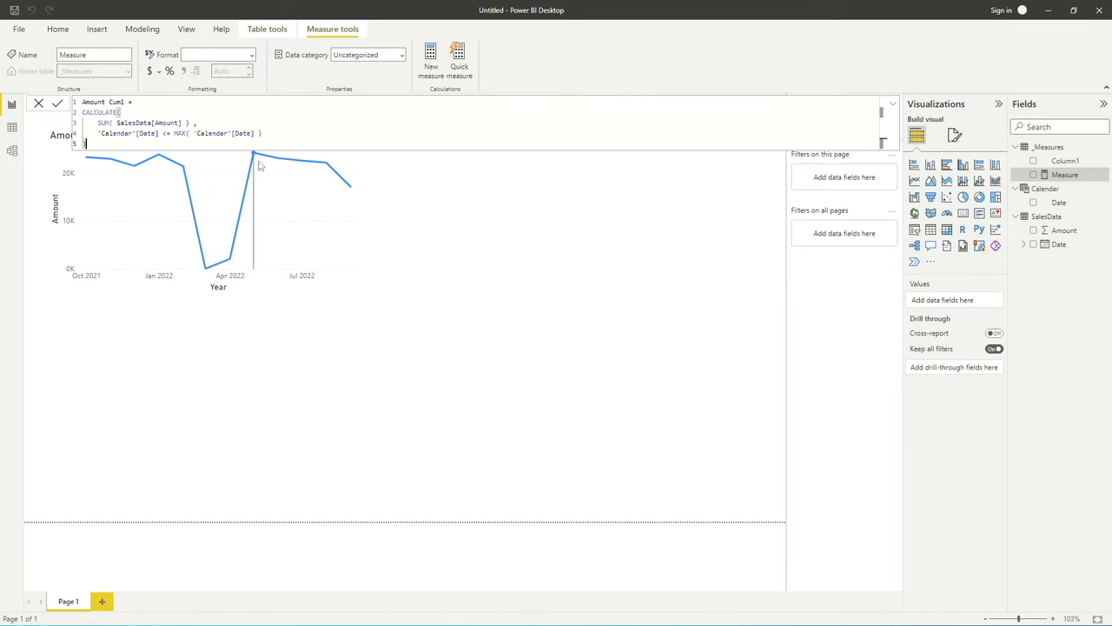
Step: Commit the Amount Cuml formula so the measure appears under _Measures
{"action": "mouse_move", "coordinate": [256, 179]}
{"action": "mouse_move", "coordinate": [207, 273]}
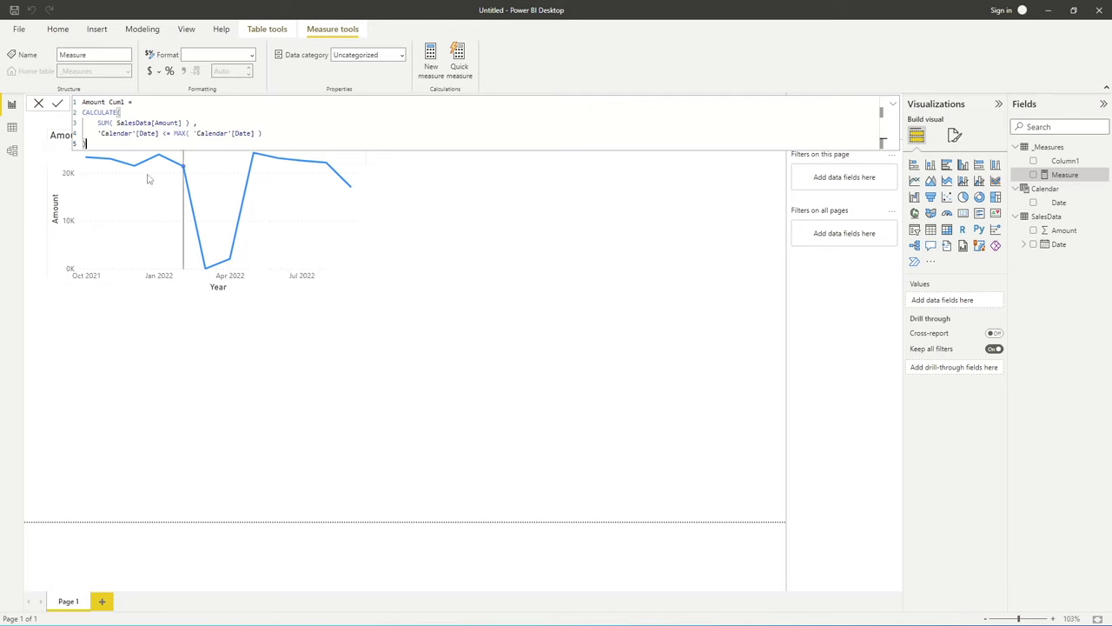
{"action": "key", "text": "Return"}
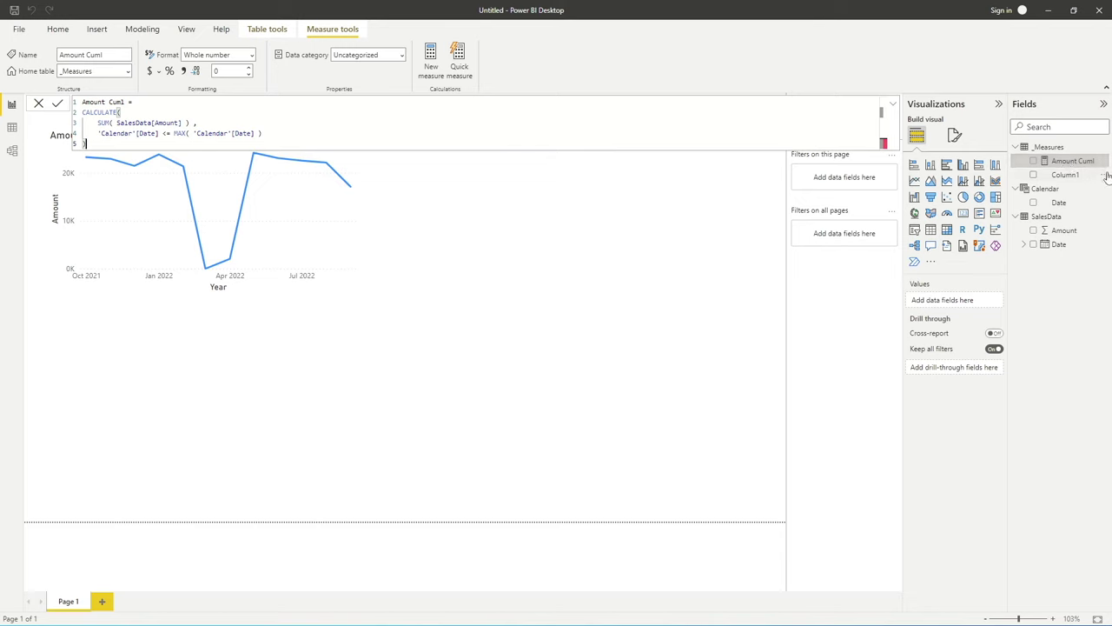
Step: Delete Column1 from the model, then select the Amount by Year and Month chart
{"action": "right_click", "coordinate": [1107, 177]}
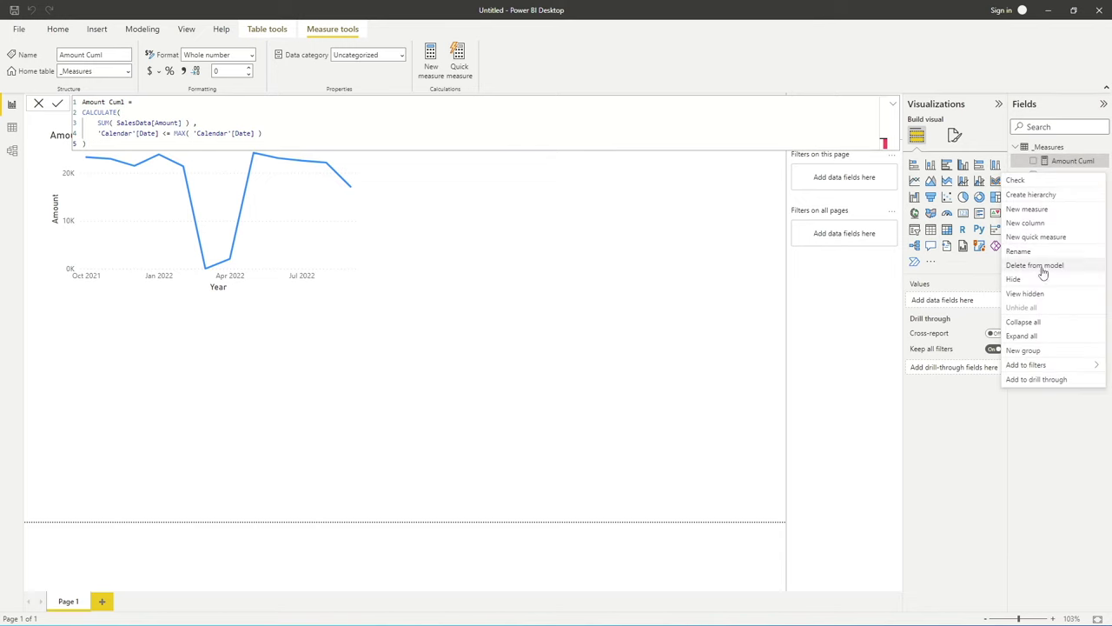
{"action": "left_click", "coordinate": [1043, 266]}
{"action": "left_click", "coordinate": [624, 348]}
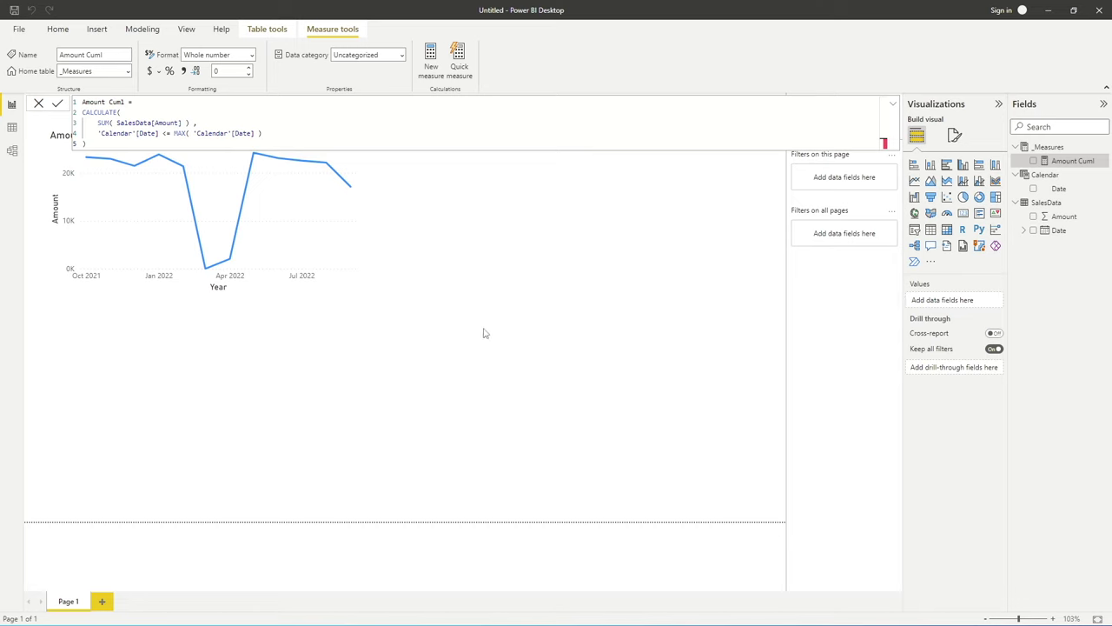
{"action": "left_click", "coordinate": [317, 285]}
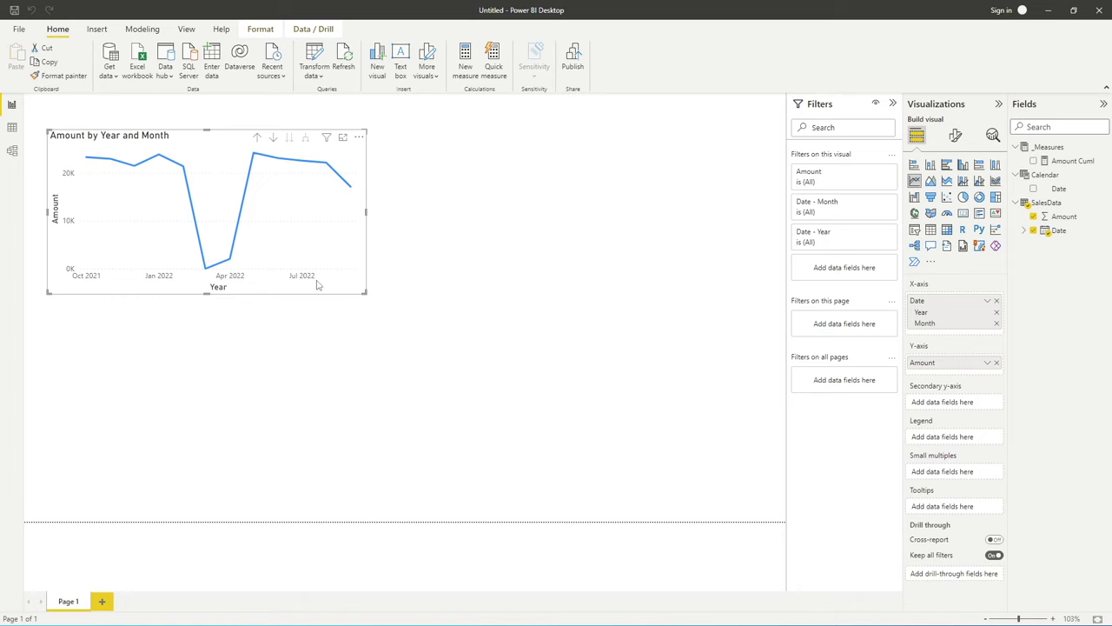
Step: Place a new line chart right of the first, plotting Amount Cuml by Calendar Date
{"action": "key", "text": "ctrl+c"}
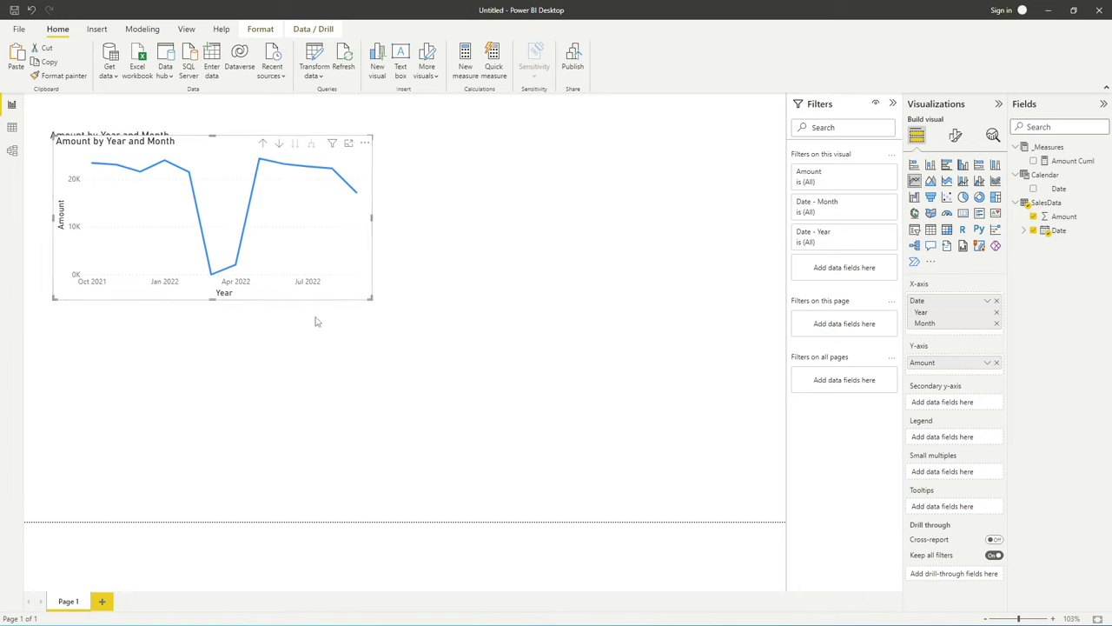
{"action": "left_click", "coordinate": [462, 321]}
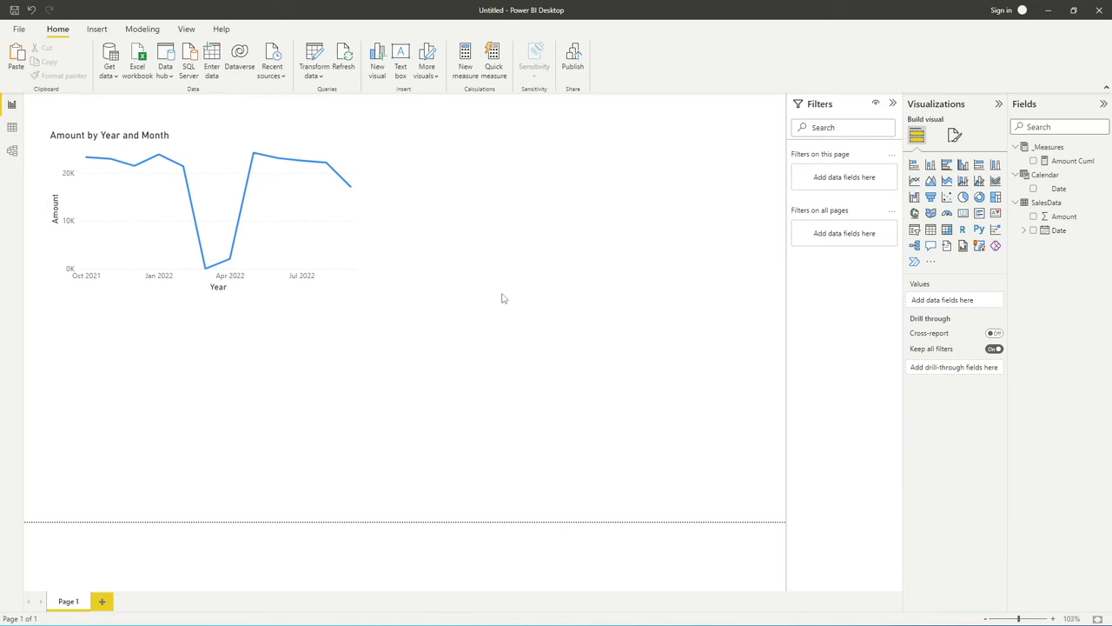
{"action": "left_click", "coordinate": [915, 186]}
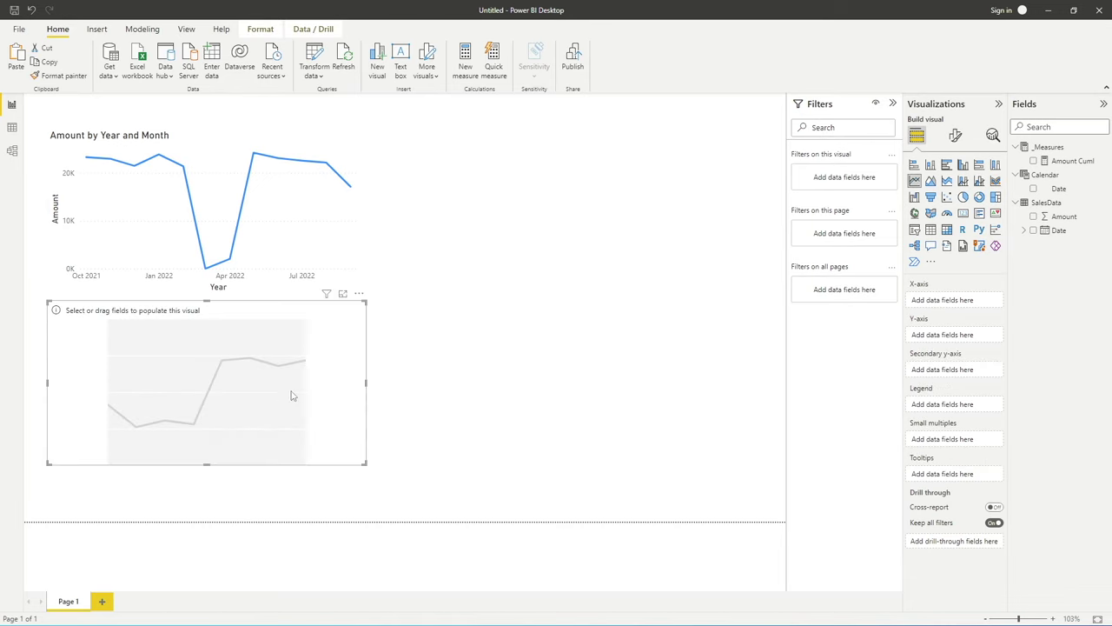
{"action": "left_click_drag", "start_coordinate": [259, 313], "coordinate": [629, 150]}
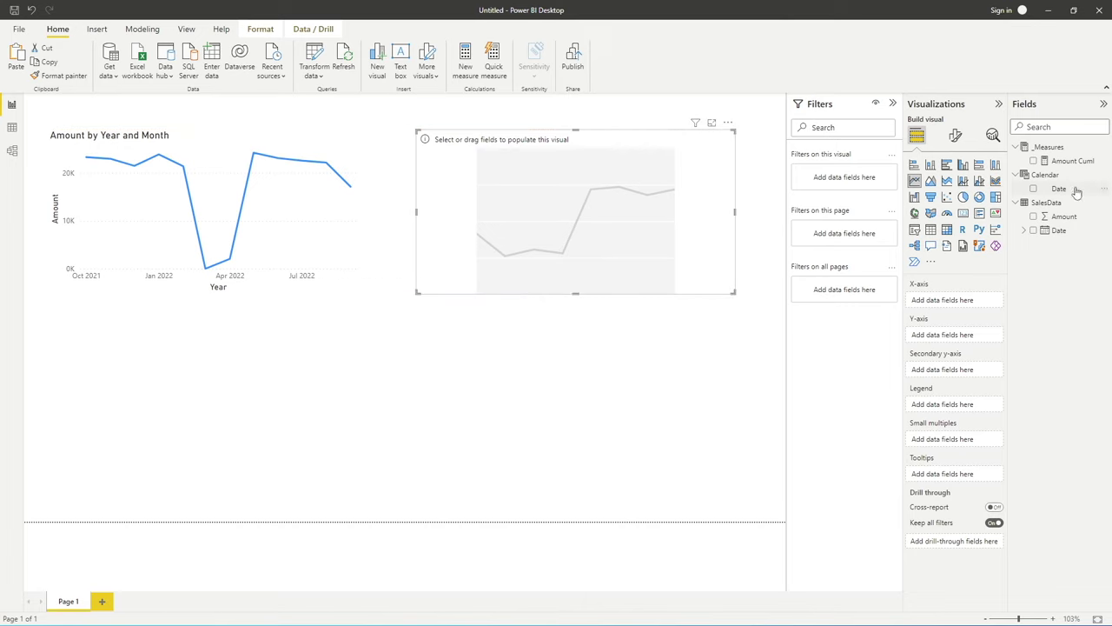
{"action": "left_click_drag", "start_coordinate": [1059, 190], "coordinate": [965, 301]}
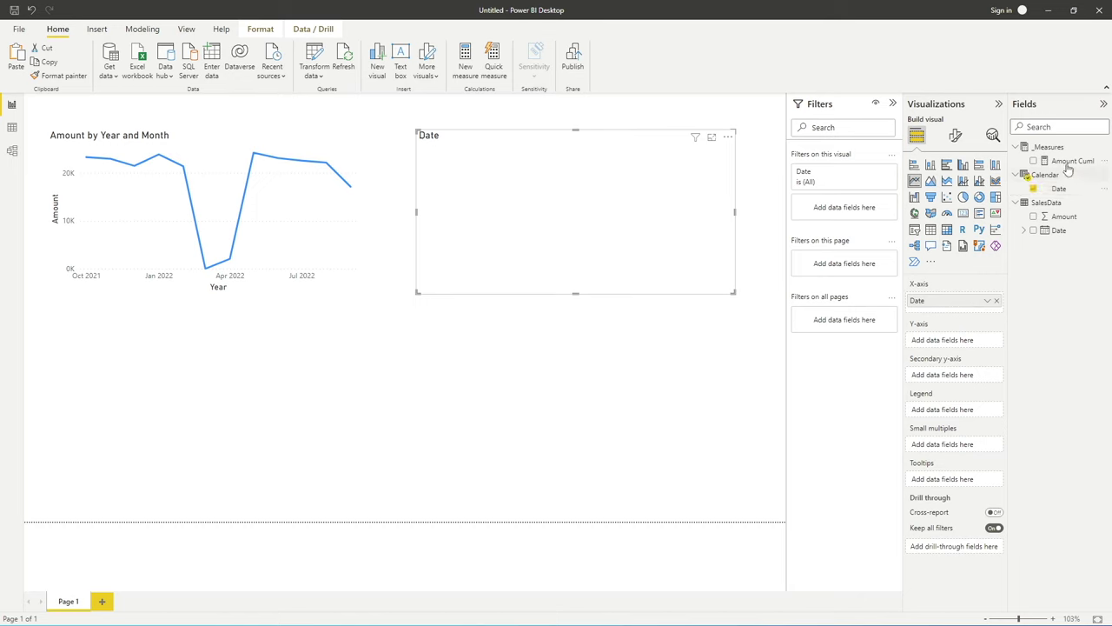
{"action": "left_click_drag", "start_coordinate": [1076, 165], "coordinate": [966, 347]}
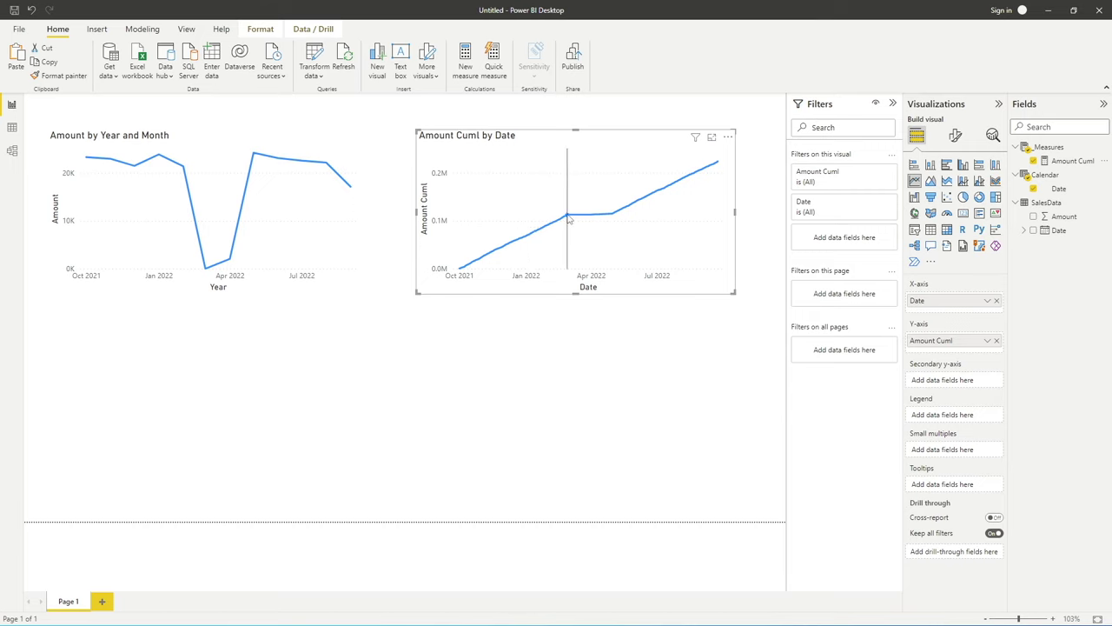
{"action": "mouse_move", "coordinate": [569, 220]}
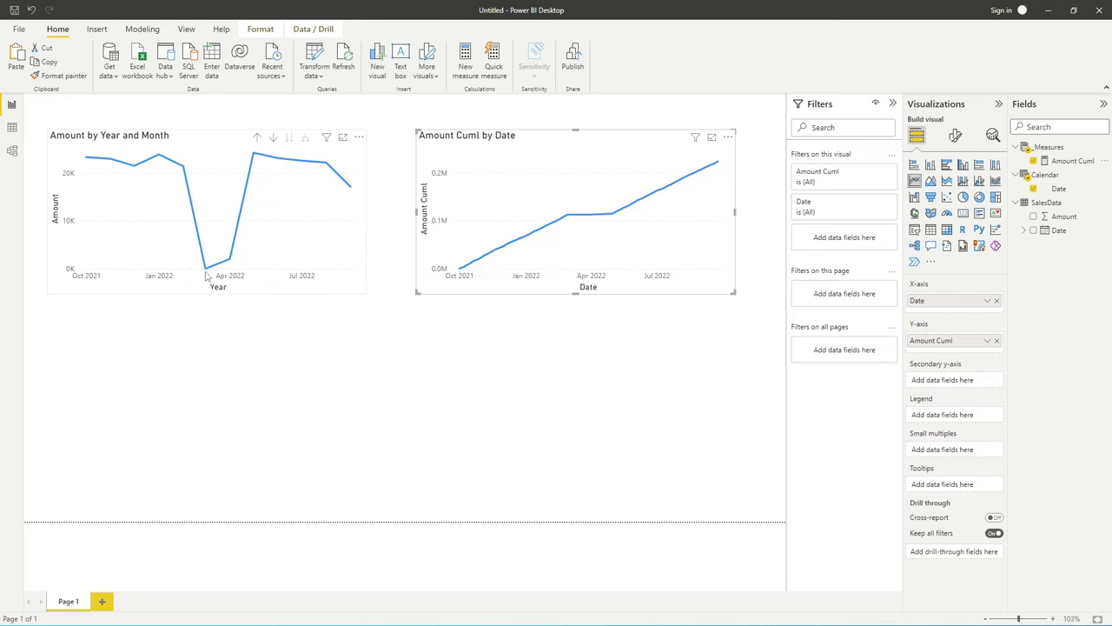
{"action": "mouse_move", "coordinate": [207, 272]}
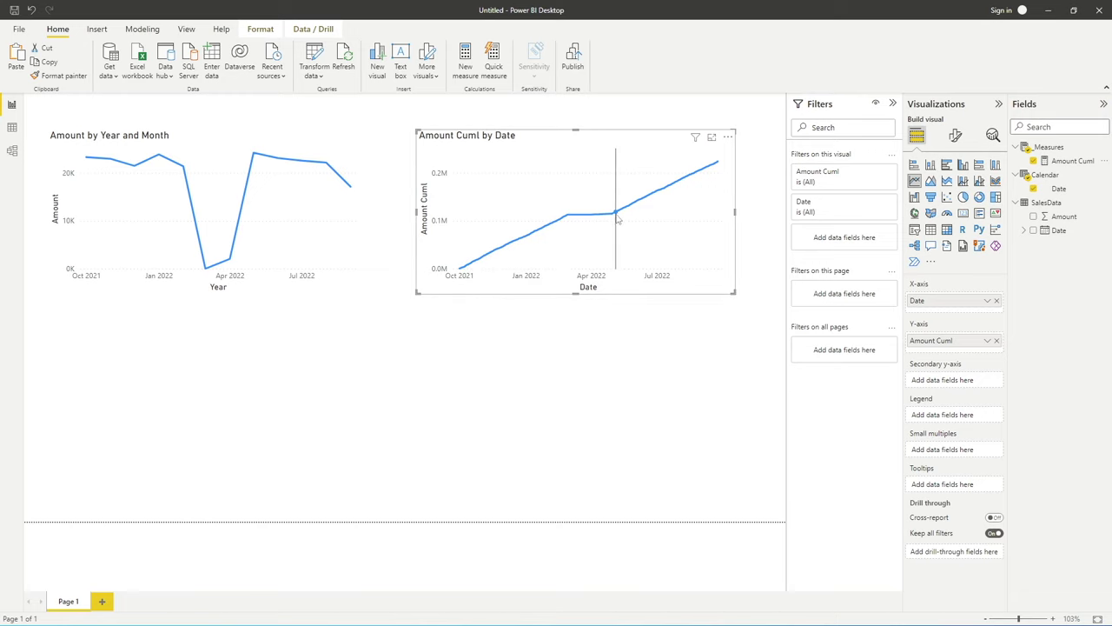
{"action": "left_click", "coordinate": [639, 346]}
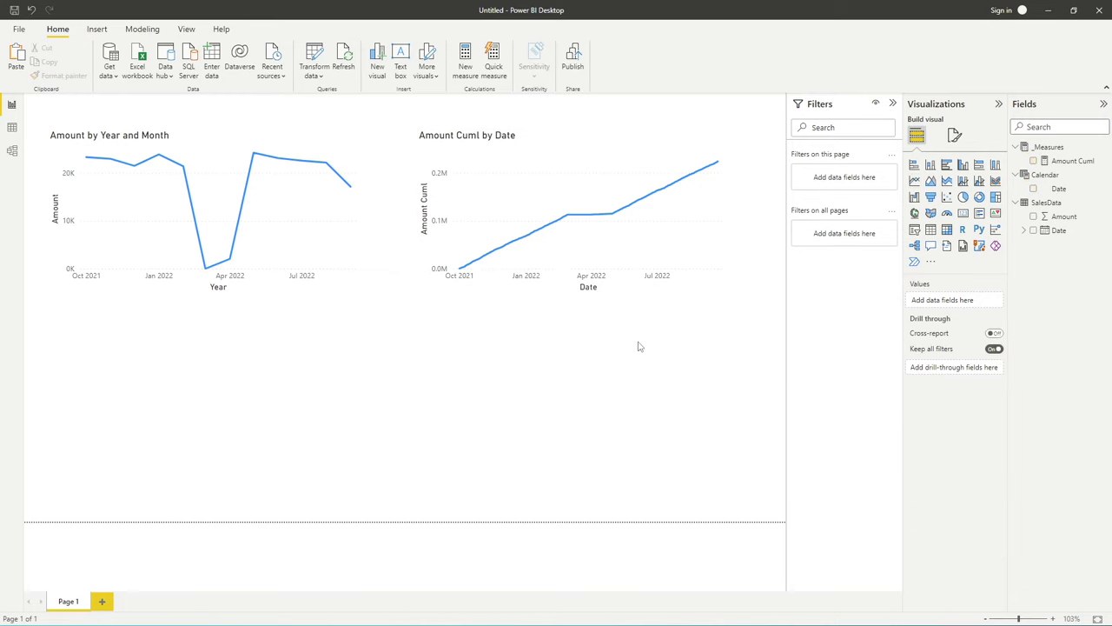